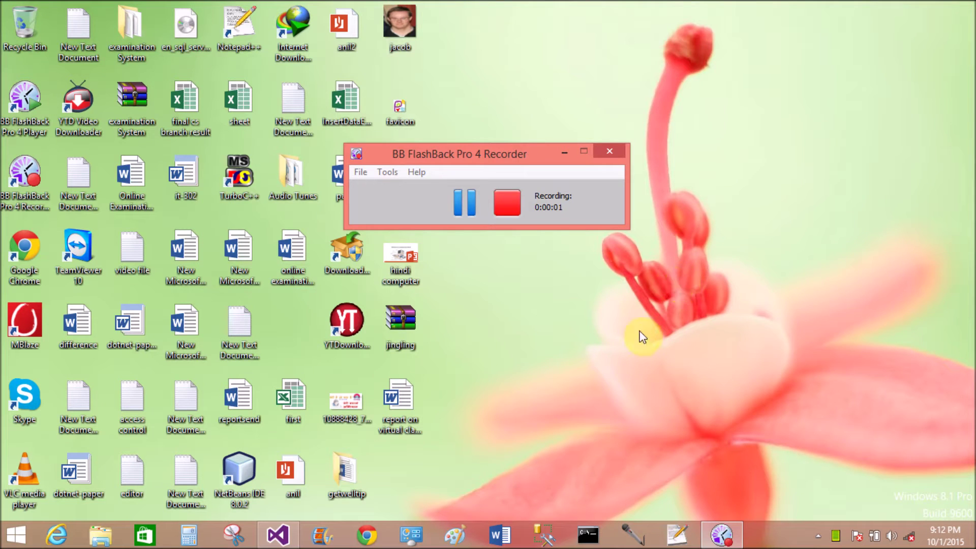
Refresh the desktop and bring up Visual Studio Ultimate 2013's Start Page.
left_click(808, 529)
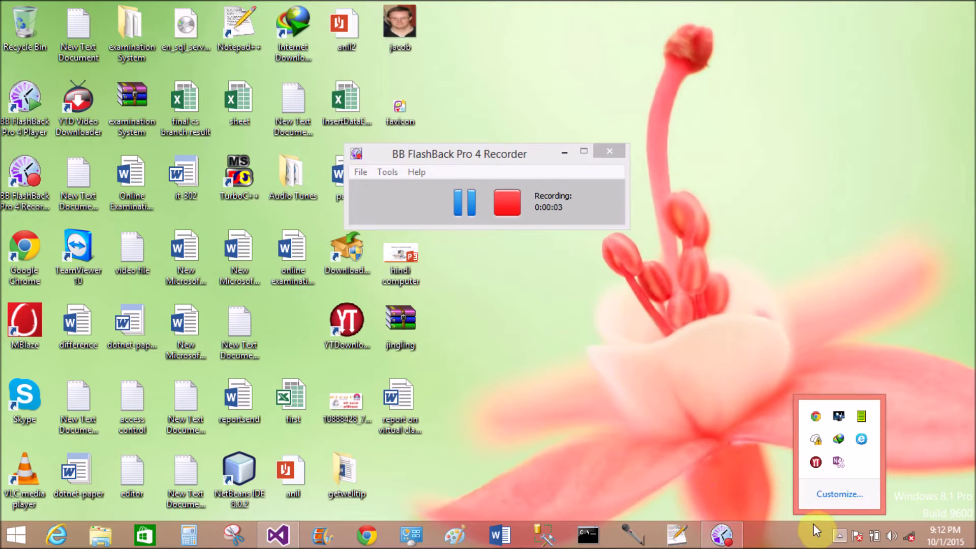
left_click(664, 347)
right_click(662, 344)
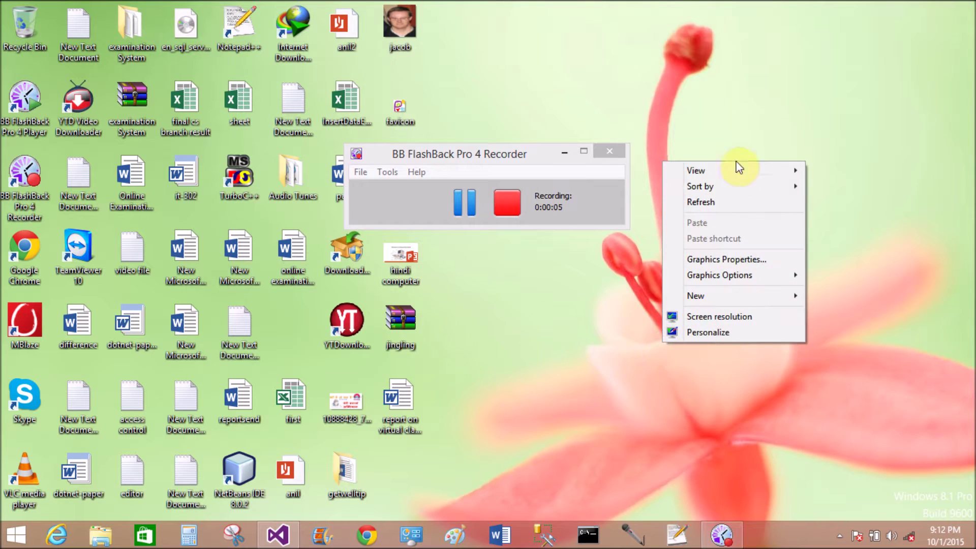
left_click(730, 201)
left_click(447, 160)
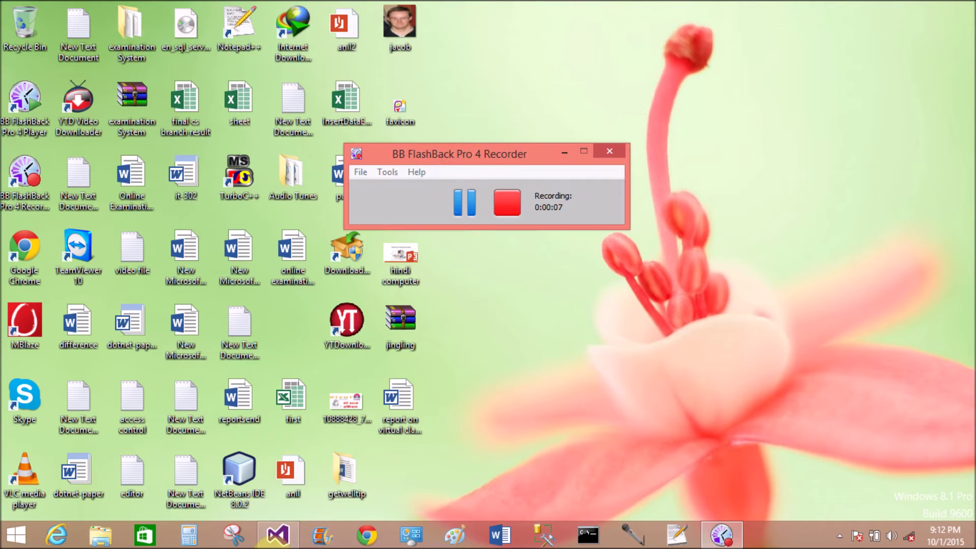
left_click(261, 541)
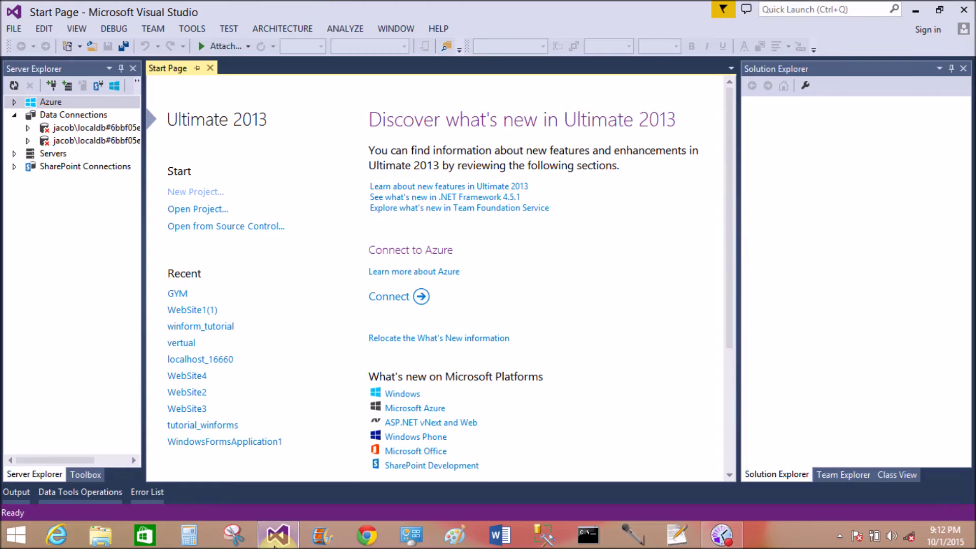
Open the recent 'vertual' project and run it in Chrome at localhost:16383.
left_click(274, 537)
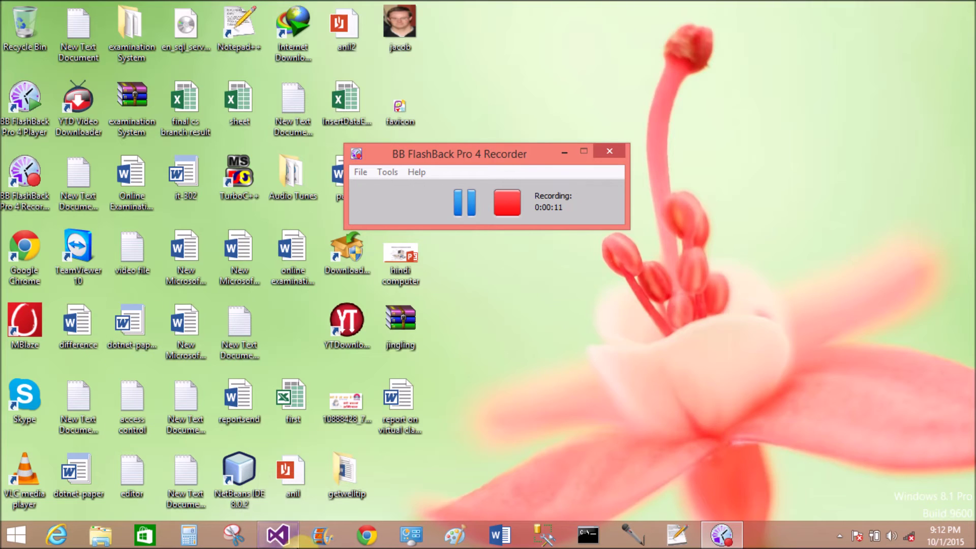
left_click(277, 534)
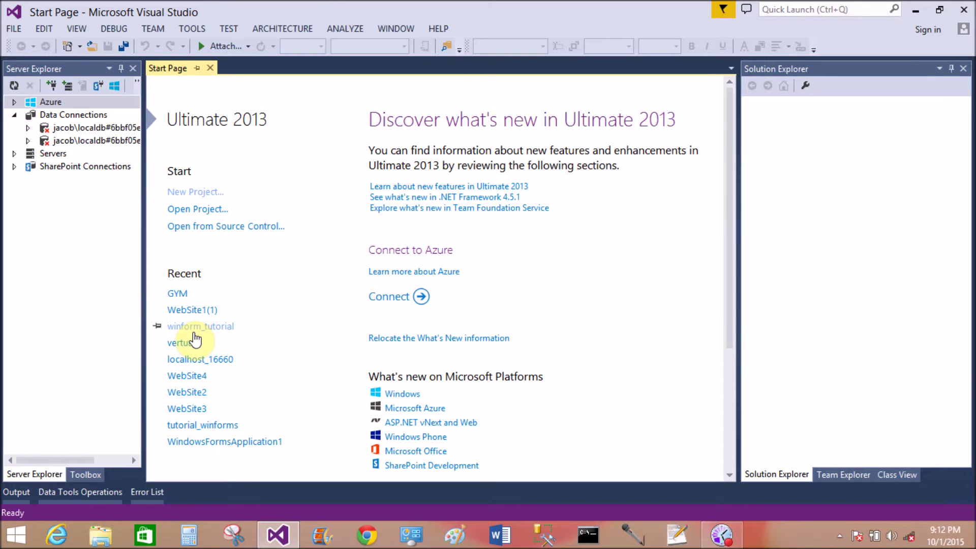
left_click(181, 343)
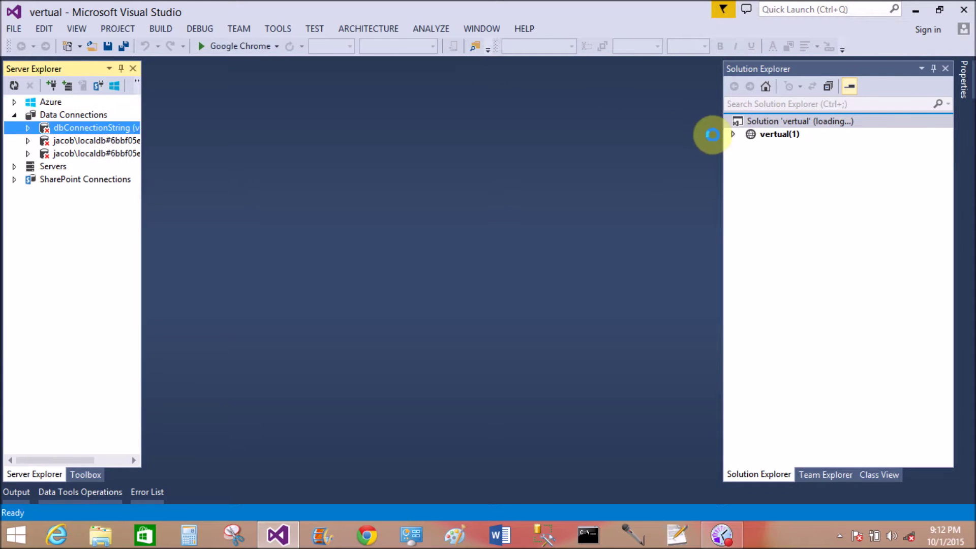
left_click(733, 135)
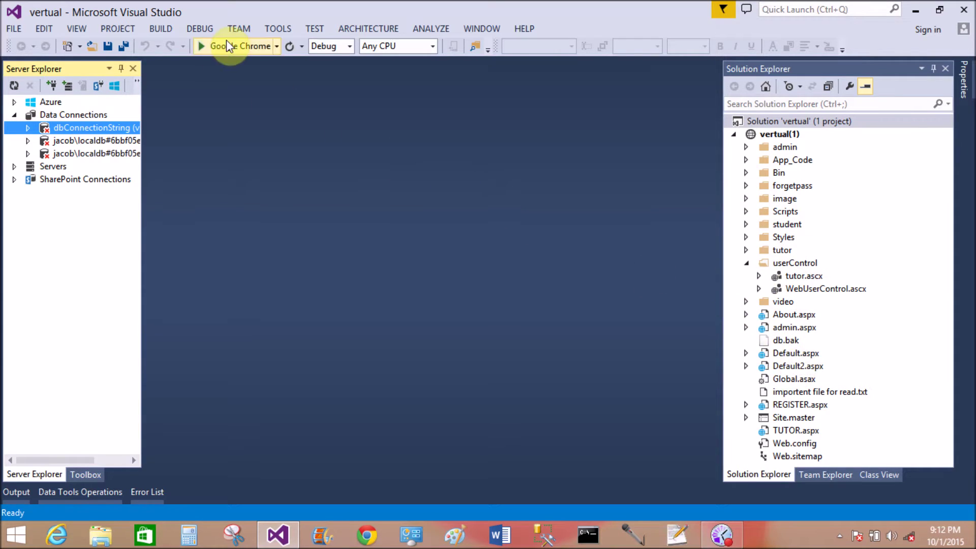
left_click(239, 46)
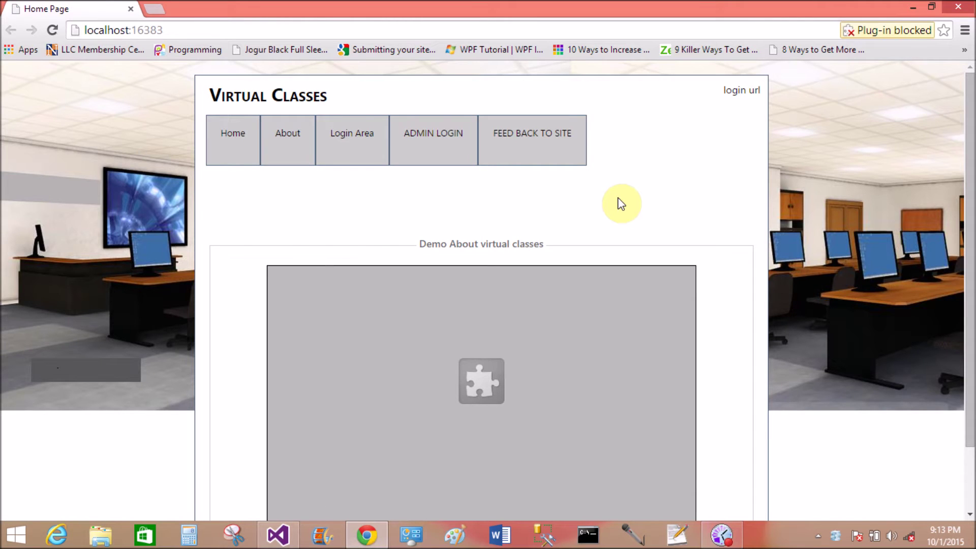
Always allow plug-ins on localhost and reload so the 'Demo About virtual classes' video plays.
left_click(927, 31)
left_click(800, 70)
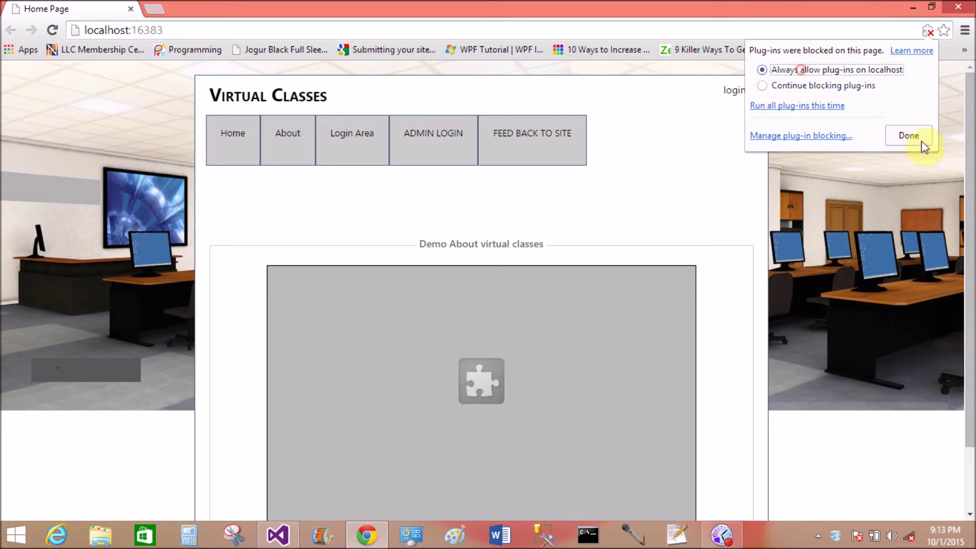
left_click(908, 136)
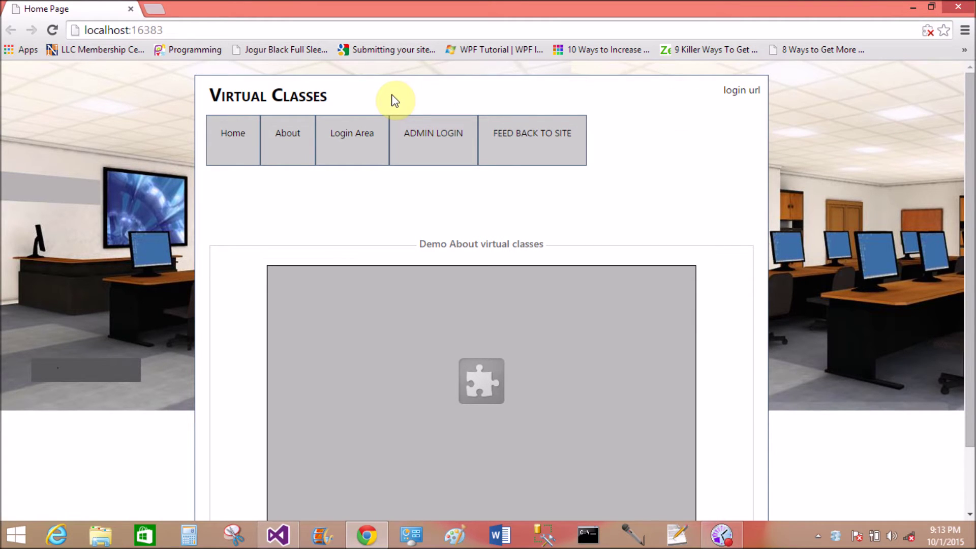
left_click(60, 32)
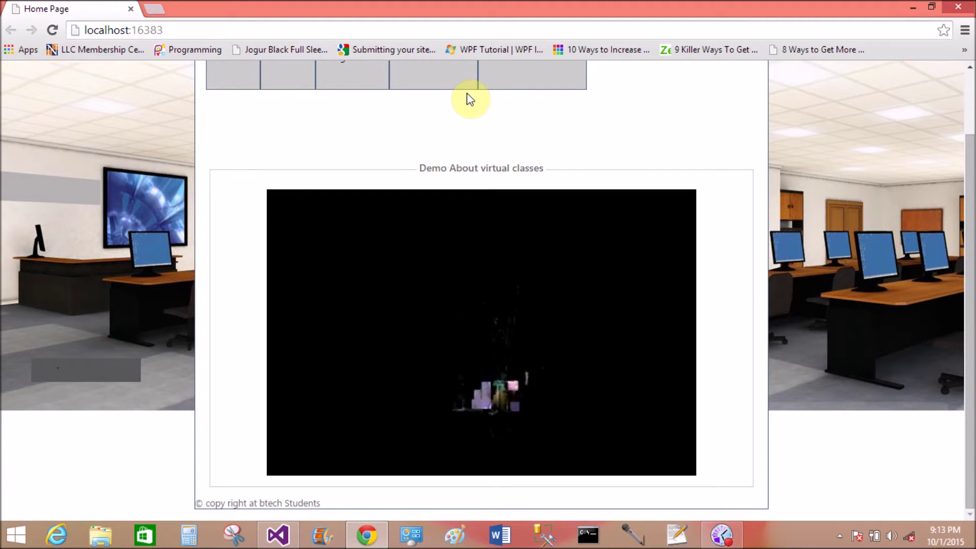
scroll(539, 133, "up", 3)
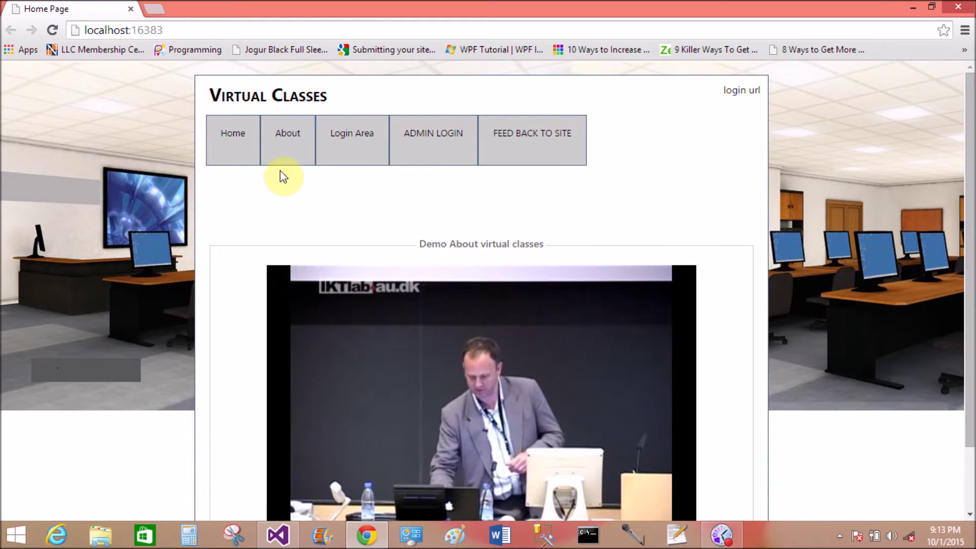
mouse_move(349, 135)
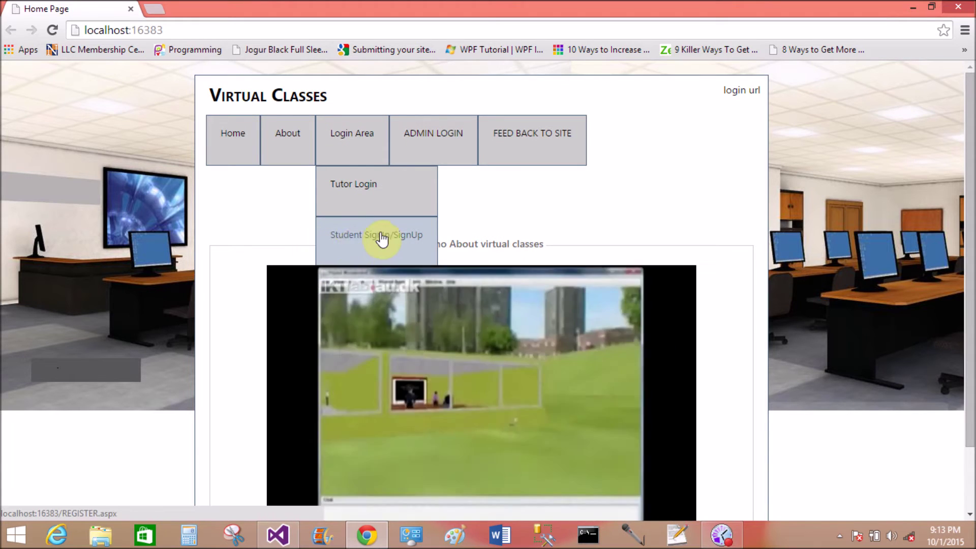
Open Student SignIn/SignUp and review the LogIn, Student Registration and check payment sections.
left_click(349, 235)
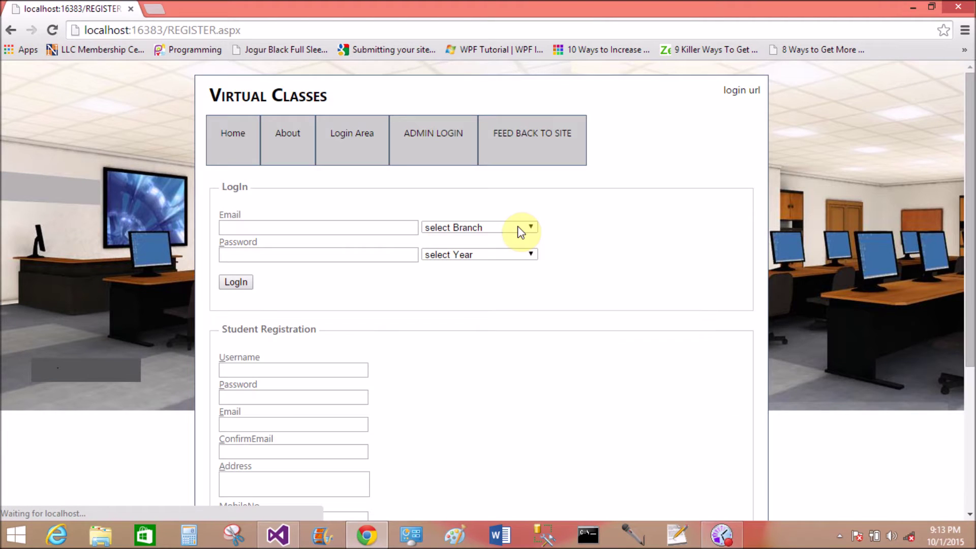
left_click(263, 228)
double_click(235, 187)
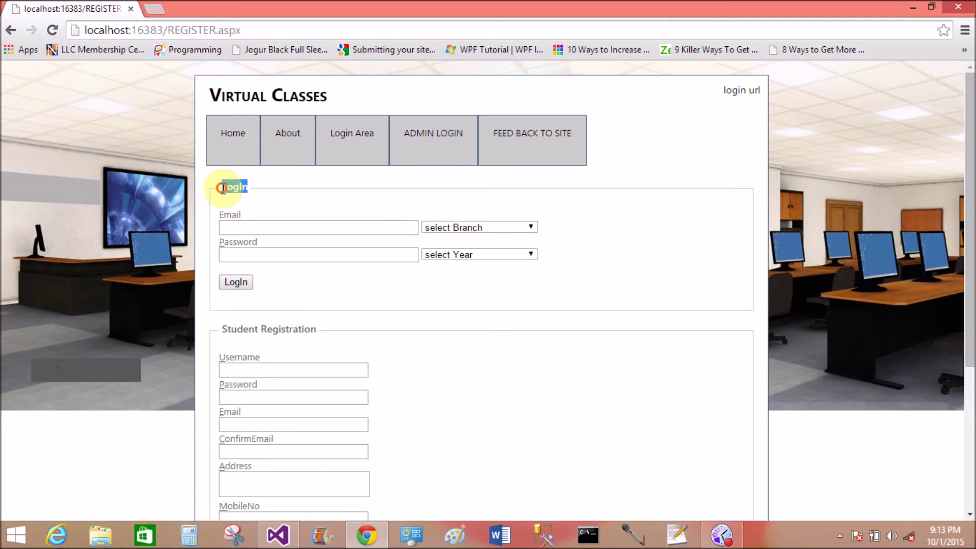
scroll(282, 253, "down", 4)
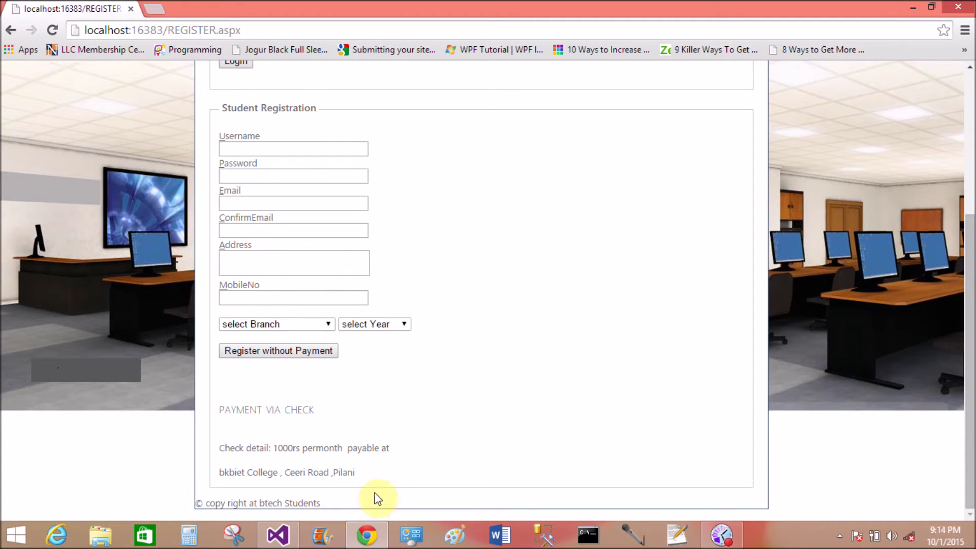
left_click_drag(383, 471, 331, 406)
left_click(240, 417)
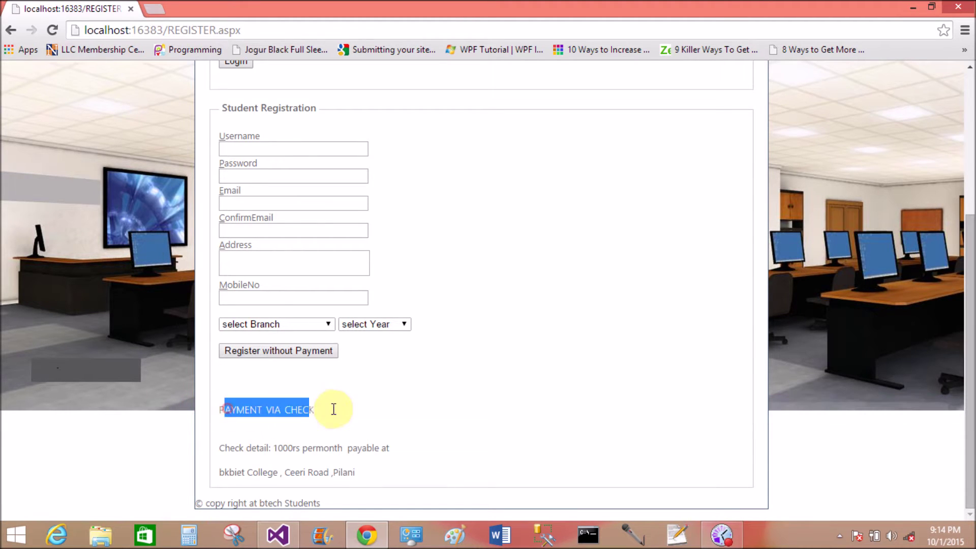
left_click(338, 405)
scroll(332, 254, "up", 2)
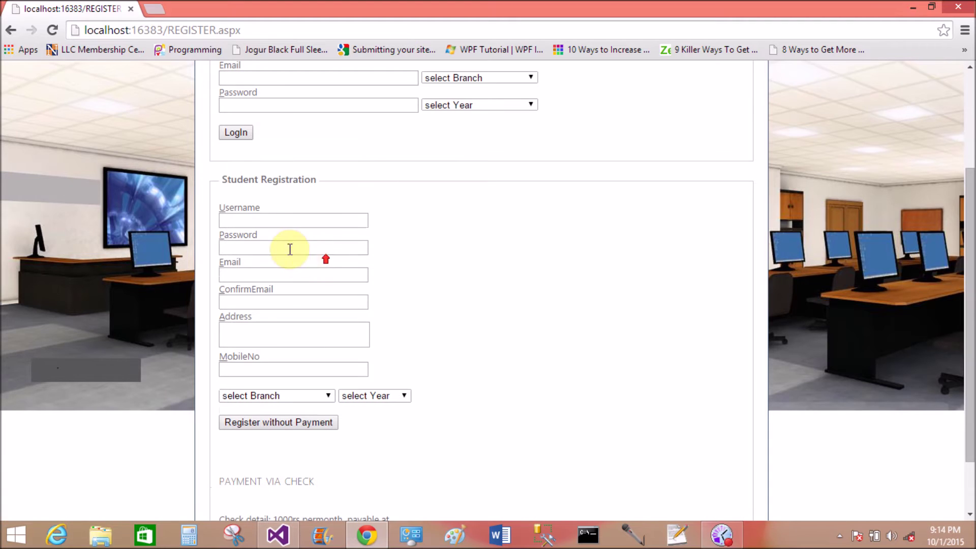
left_click(249, 223)
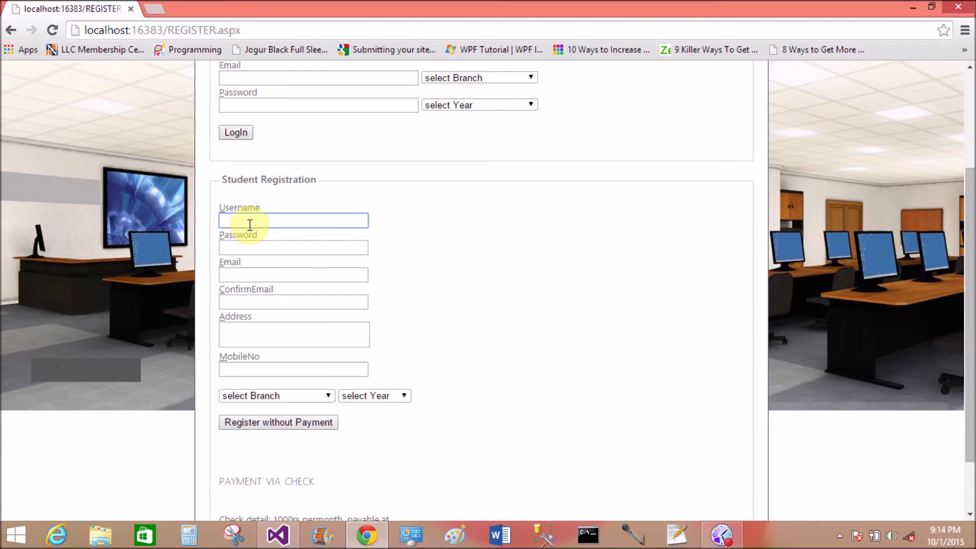
Fill in the new student's username, password, email, address and mobile number.
type("jacob")
key("Tab")
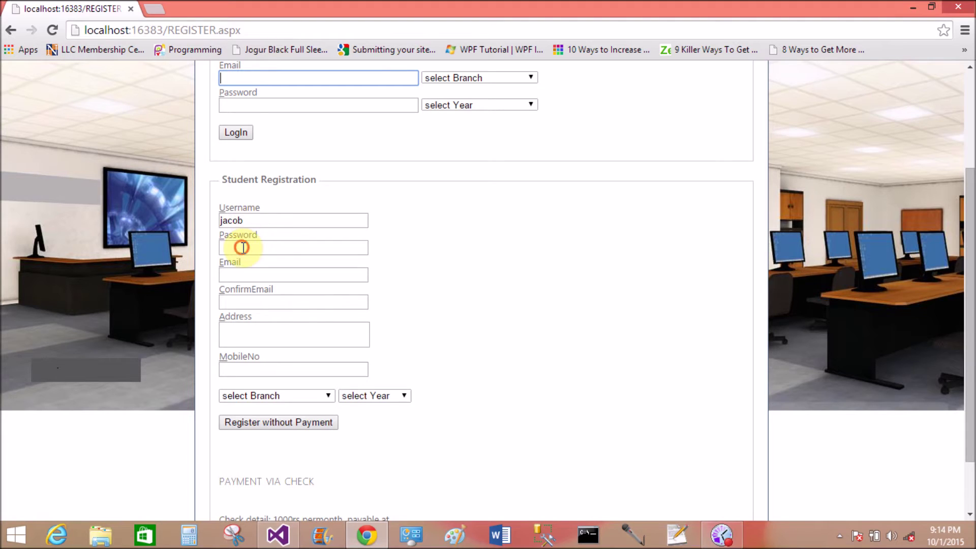
left_click(243, 248)
type("12345")
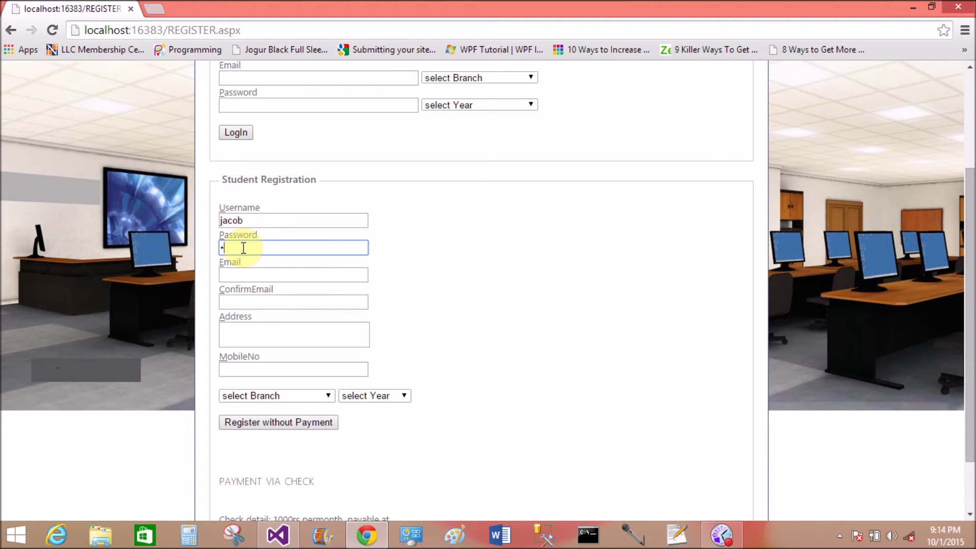
key("Tab")
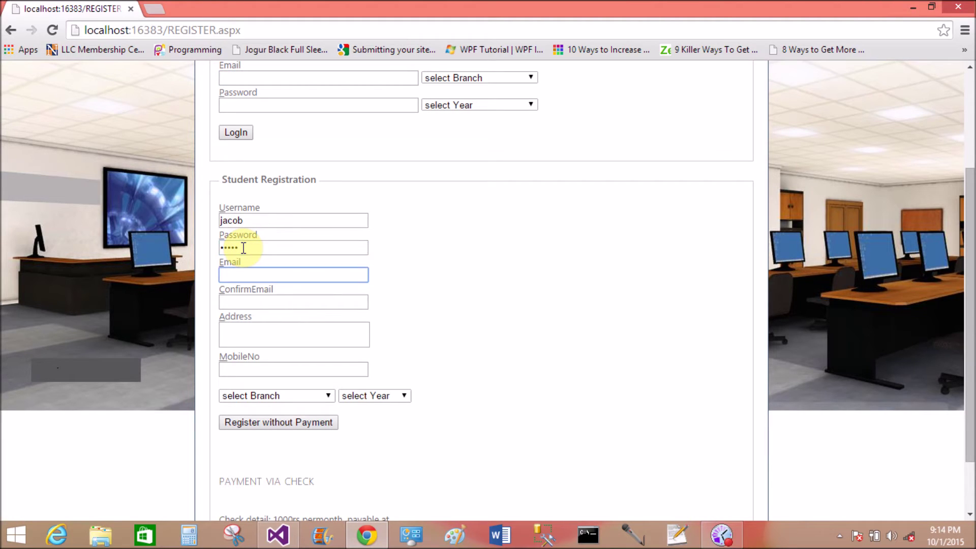
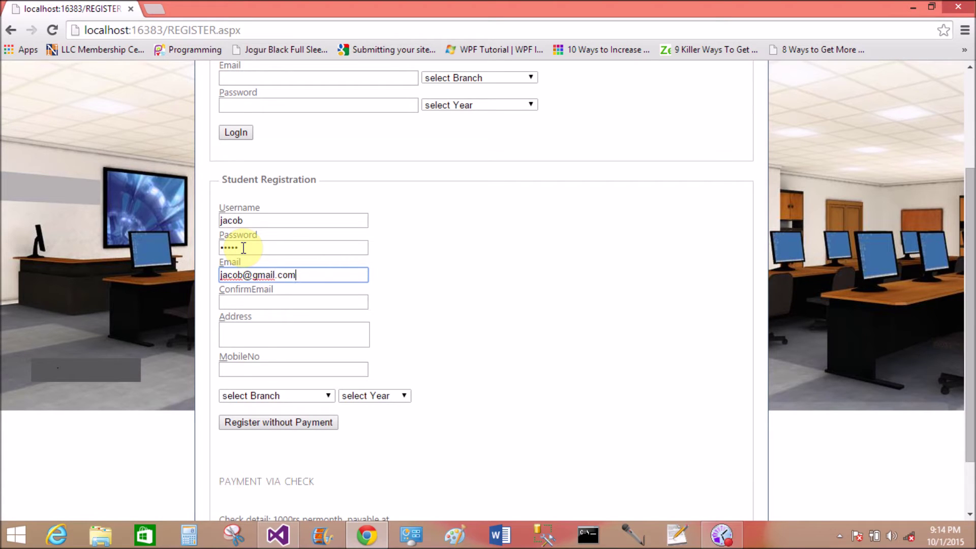
key("Tab")
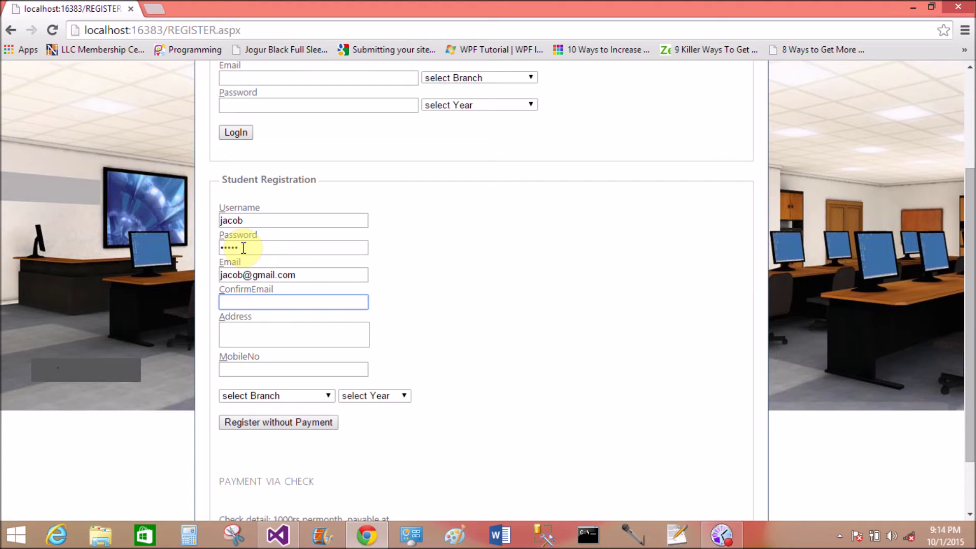
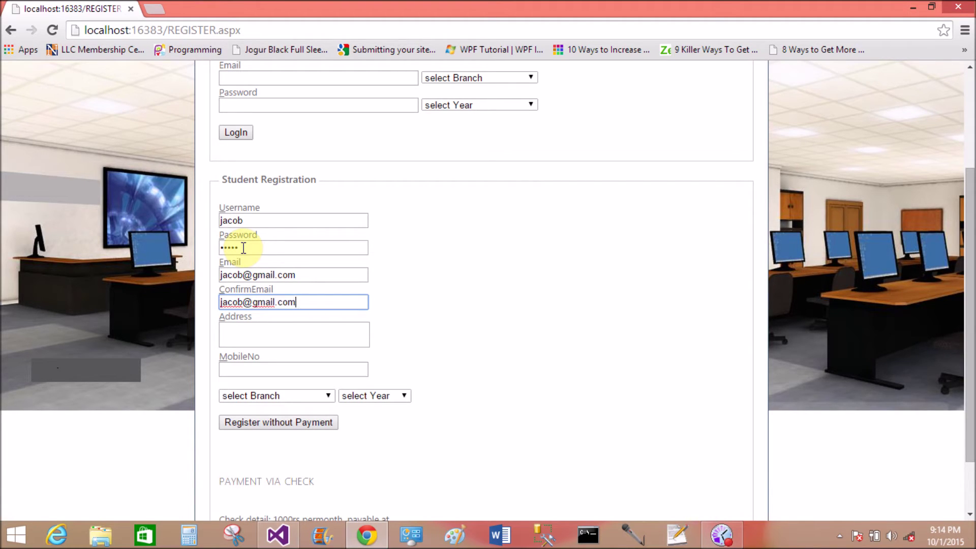
key("Tab")
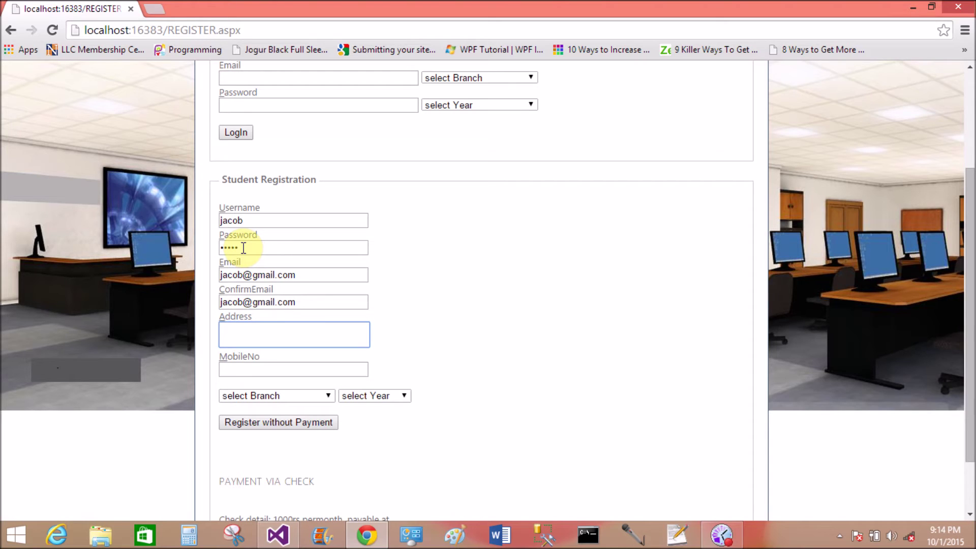
type("USA")
key("Tab")
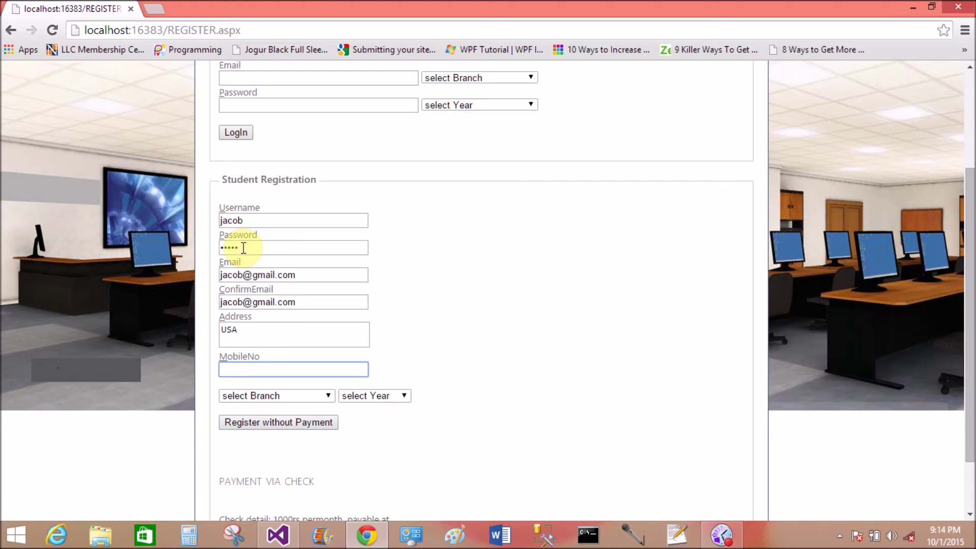
type("1234")
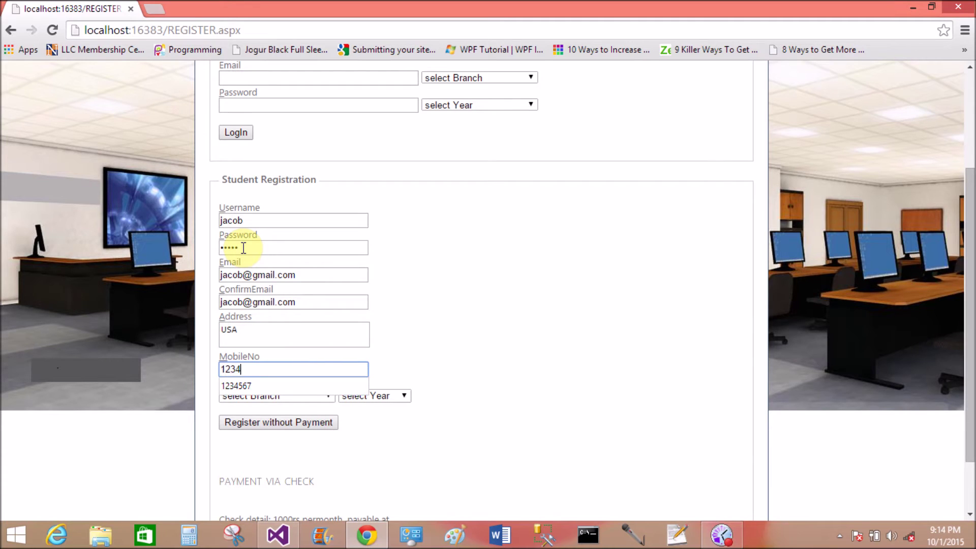
type("56789")
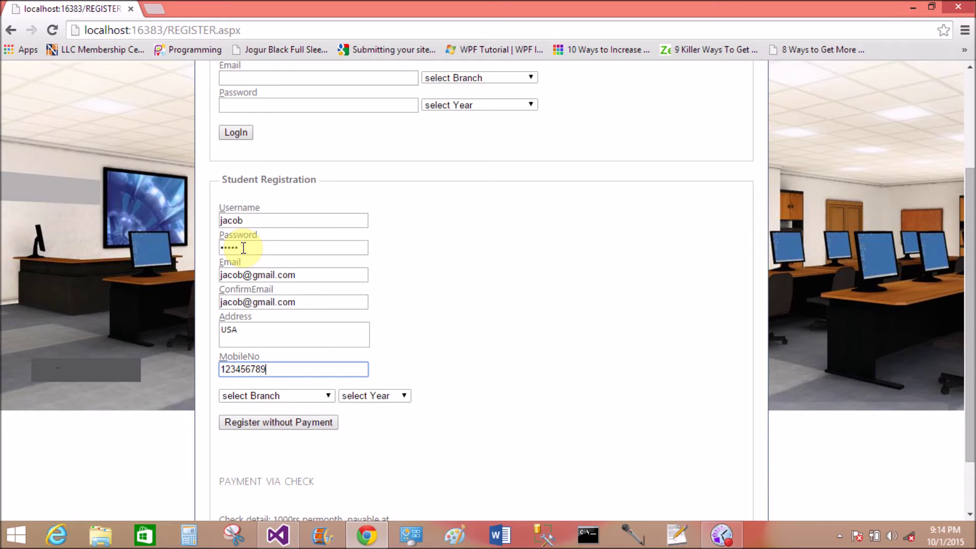
type("10")
Choose Computer Science and Second Year, register without payment, and dismiss the alert.
left_click(276, 395)
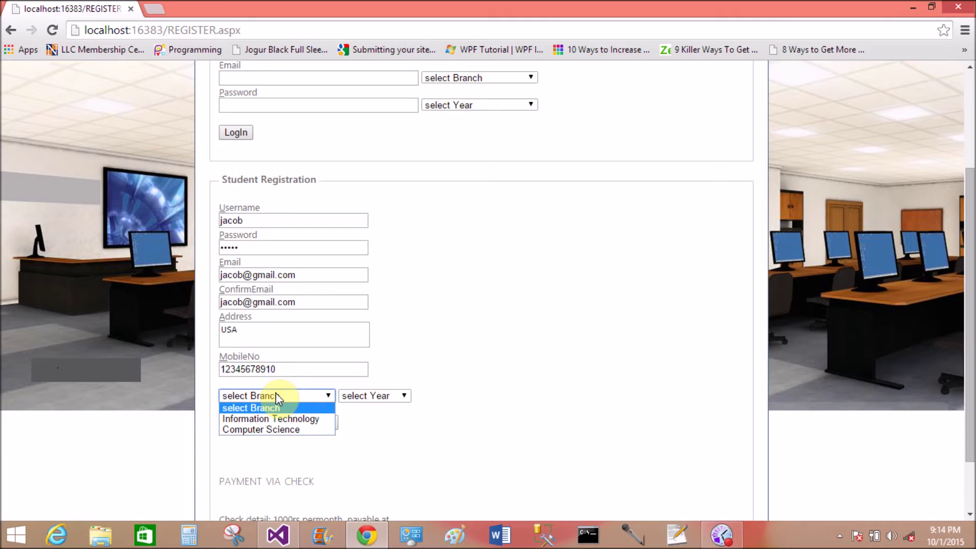
left_click(276, 429)
left_click(378, 397)
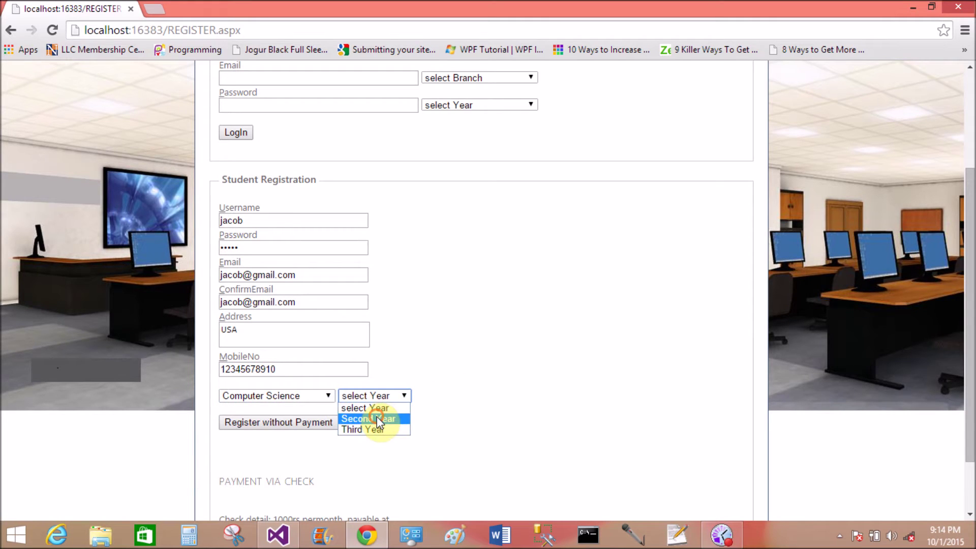
left_click(377, 419)
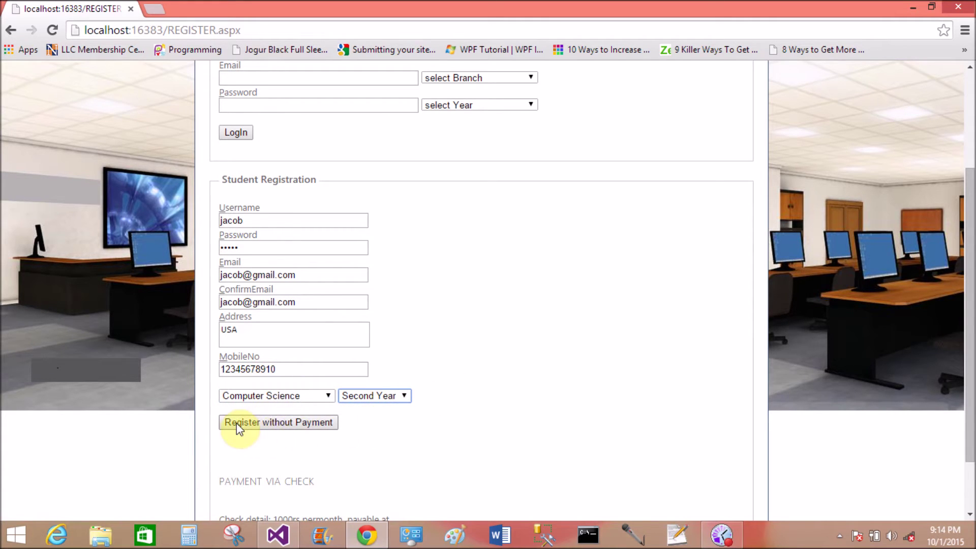
left_click(322, 425)
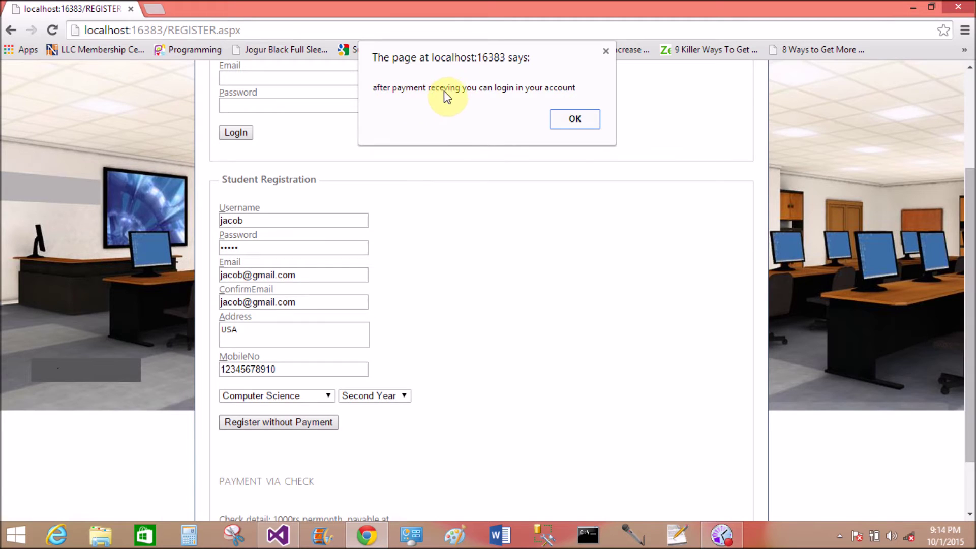
left_click(574, 120)
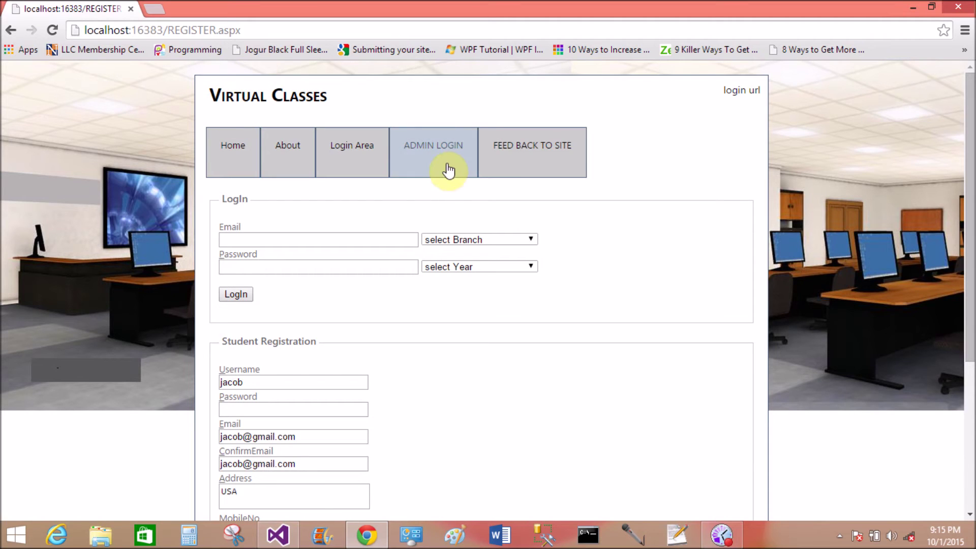
Open the ADMIN LOGIN page from the top navigation bar.
left_click(413, 144)
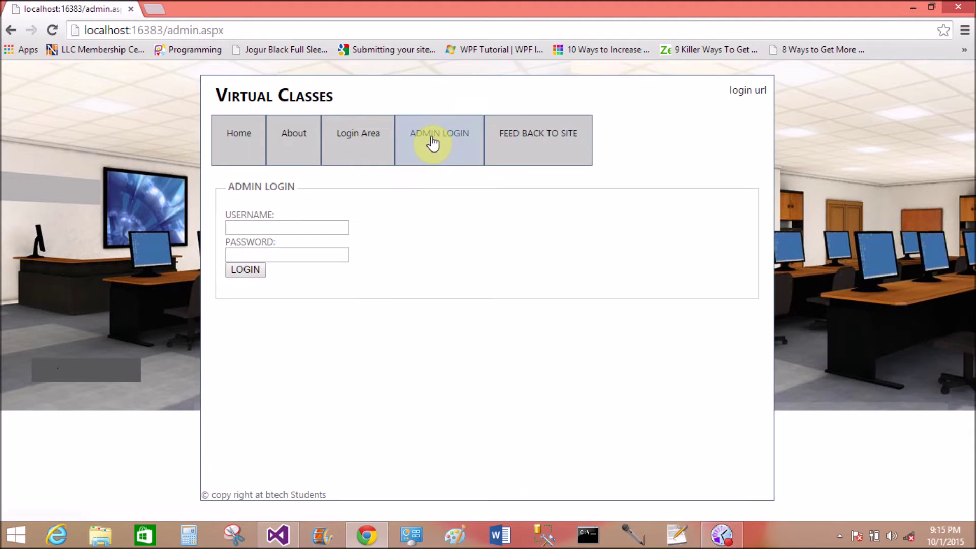
Log in to the admin panel with the admin credentials and save them in Chrome.
left_click(239, 227)
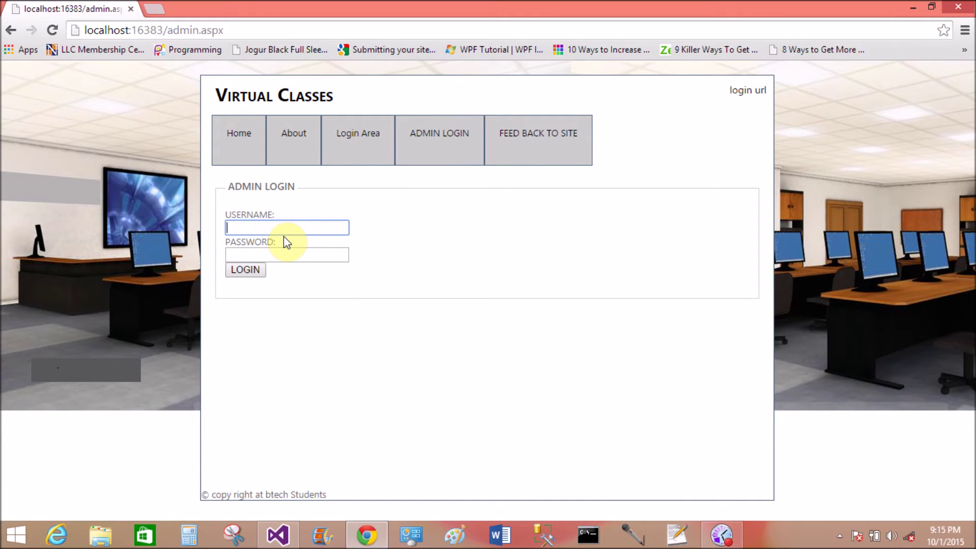
type("admin")
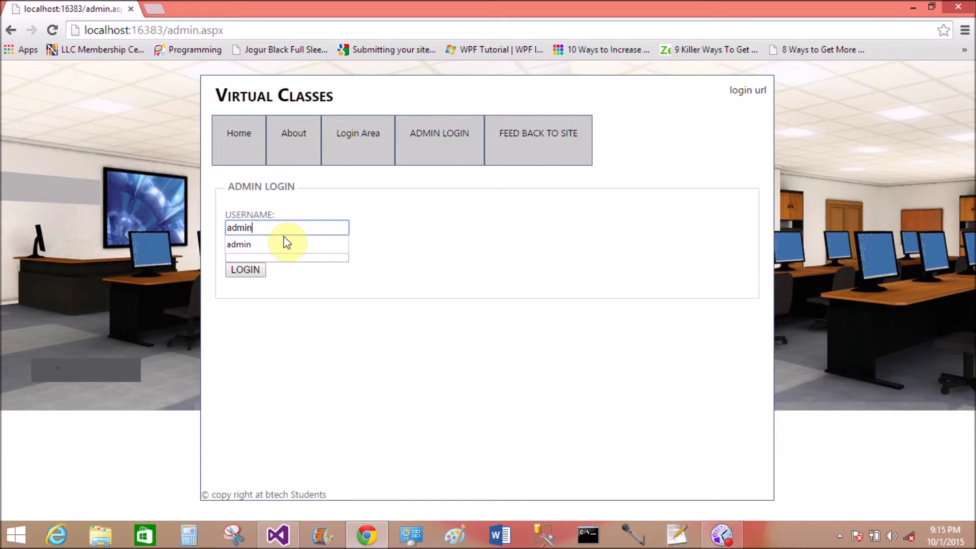
key("Tab")
type("admin")
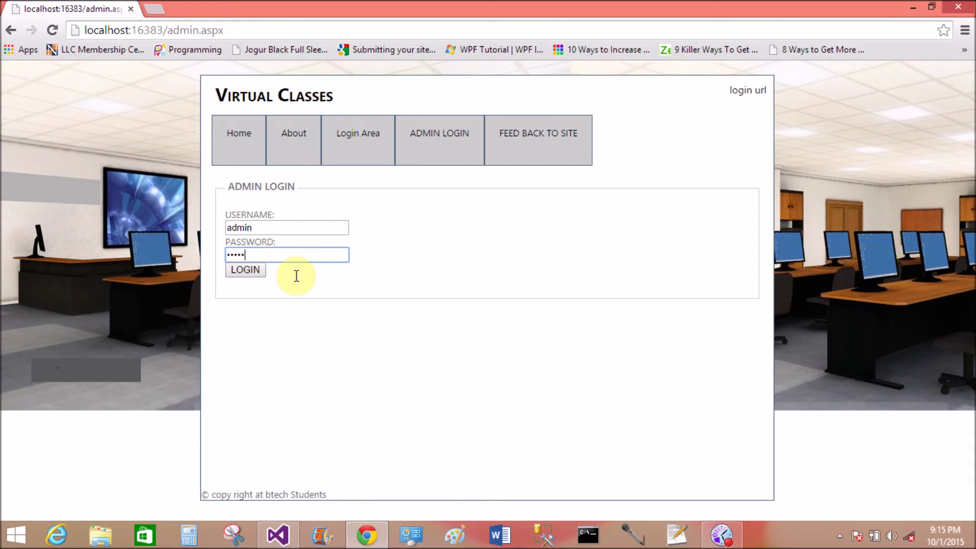
left_click(249, 271)
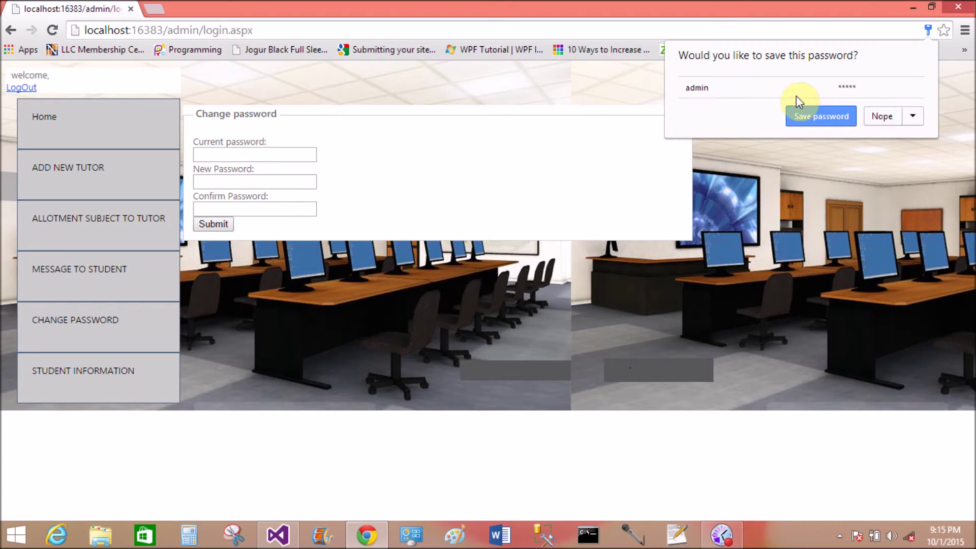
left_click(813, 118)
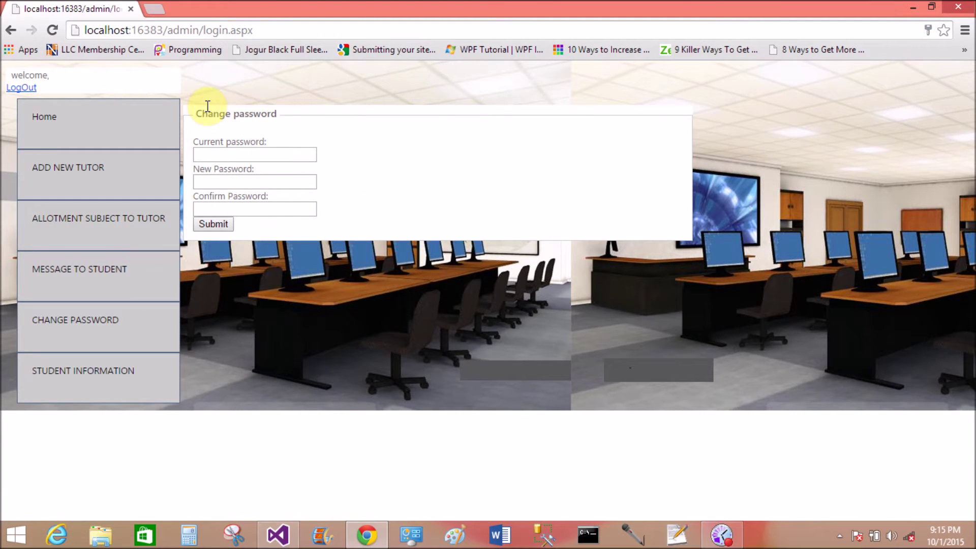
left_click_drag(194, 114, 277, 114)
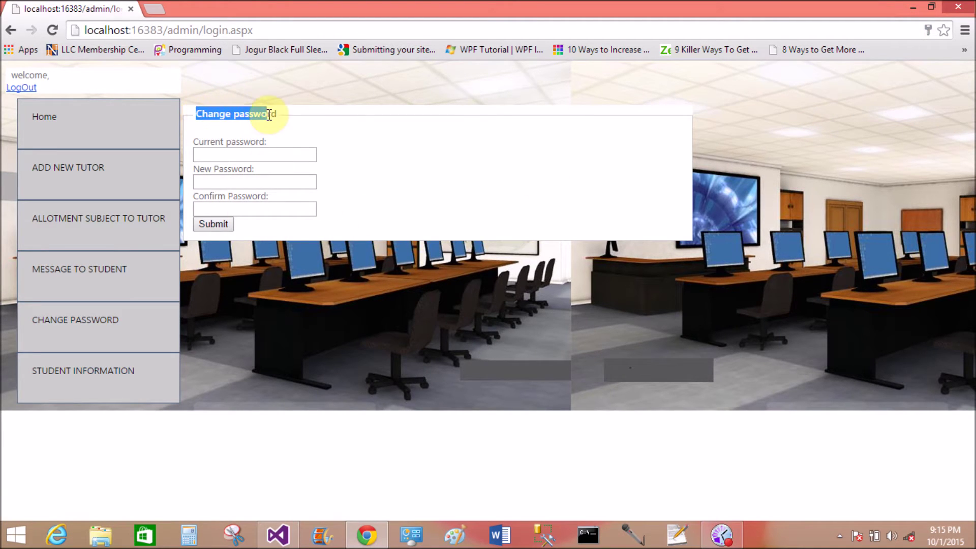
left_click(282, 119)
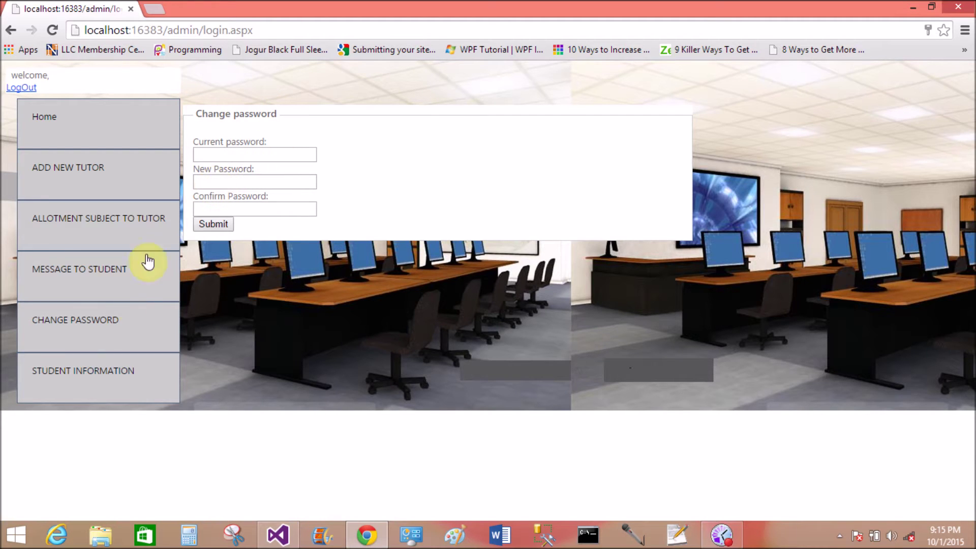
Change the new student's Payment from 'no pay' to 'payment' on page 6, then log out.
left_click(74, 390)
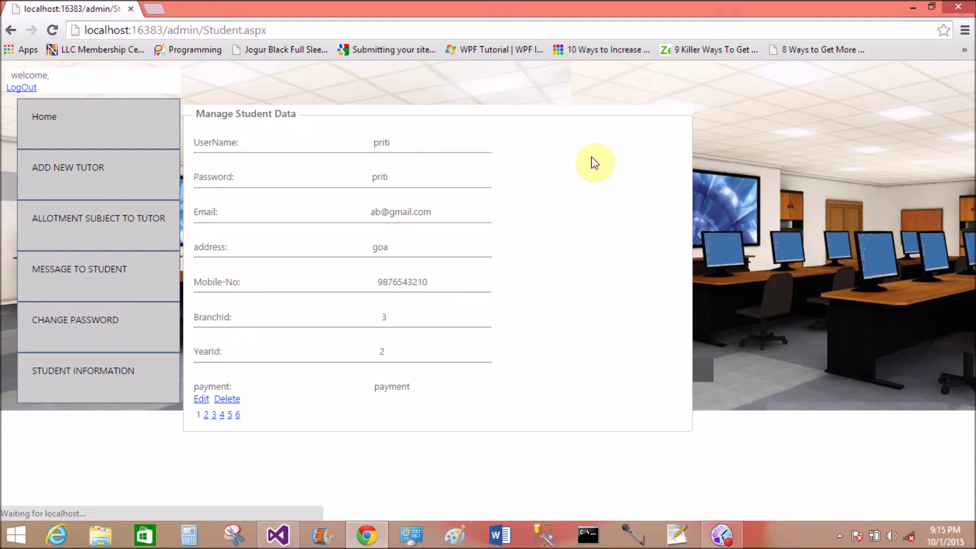
left_click(237, 414)
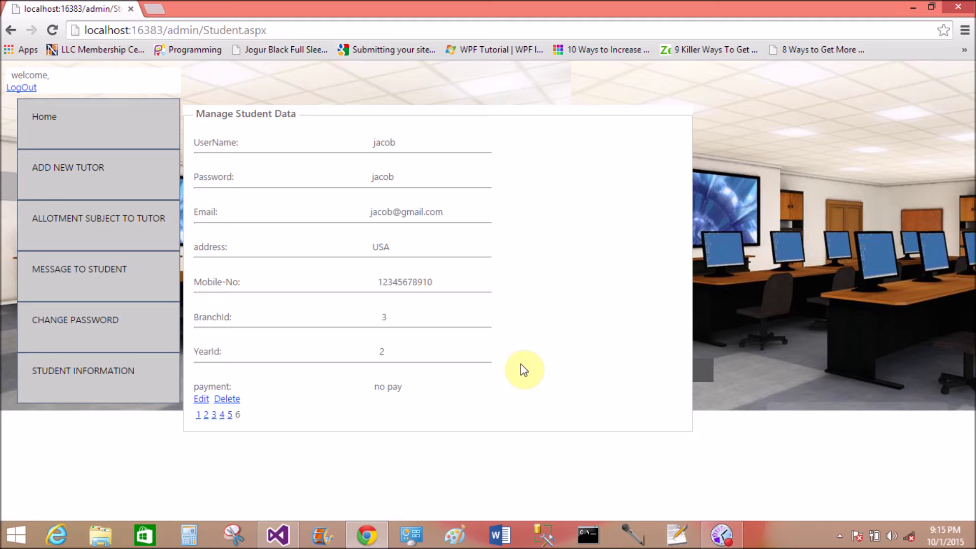
left_click(199, 399)
left_click_drag(389, 418, 330, 417)
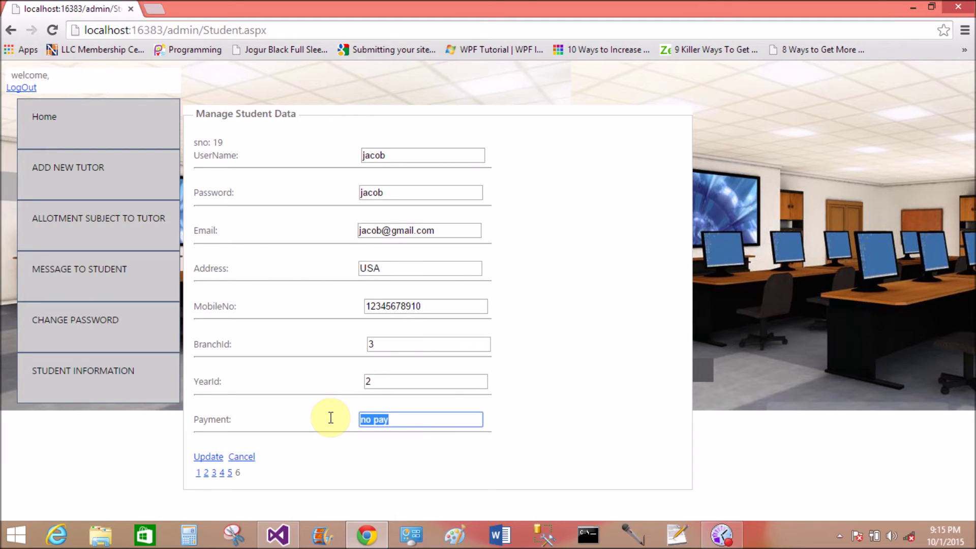
type("pay")
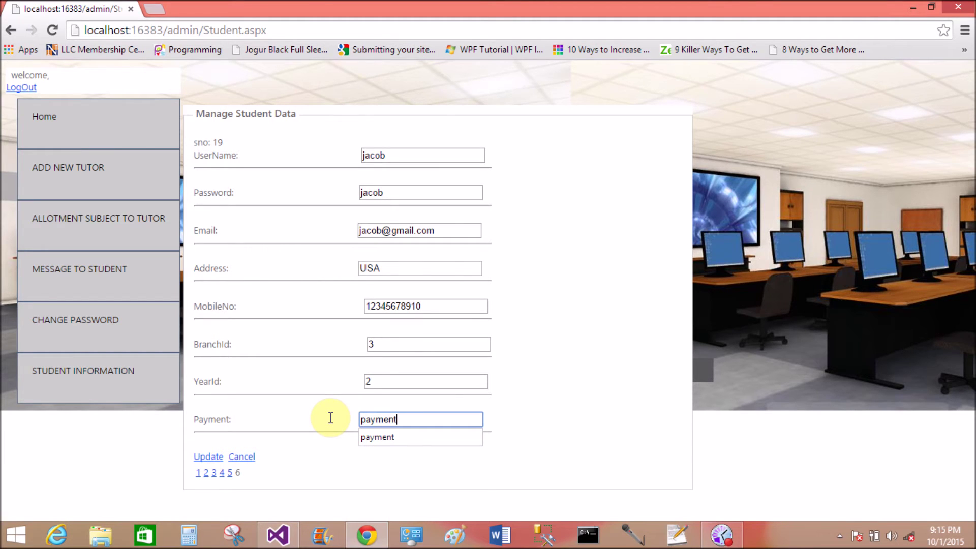
type("ment")
left_click(367, 440)
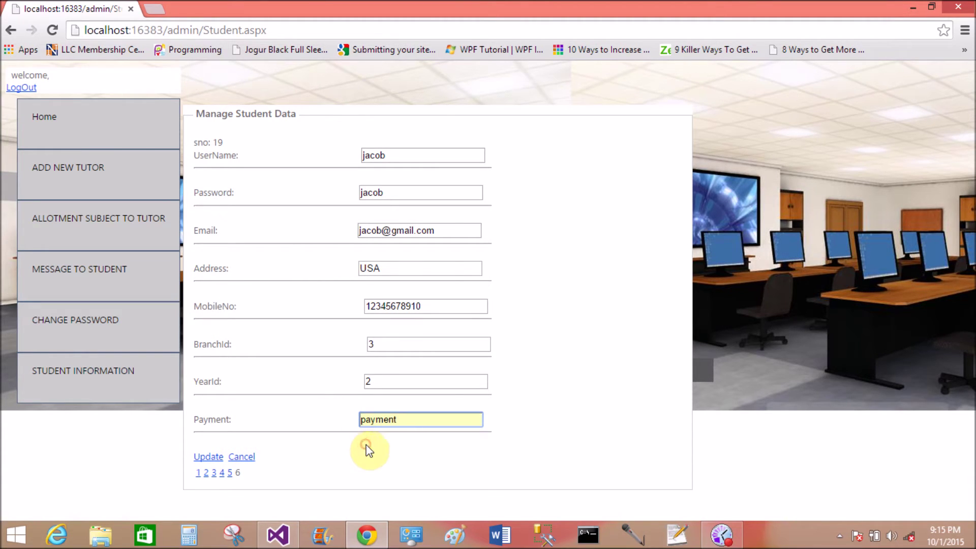
left_click(207, 457)
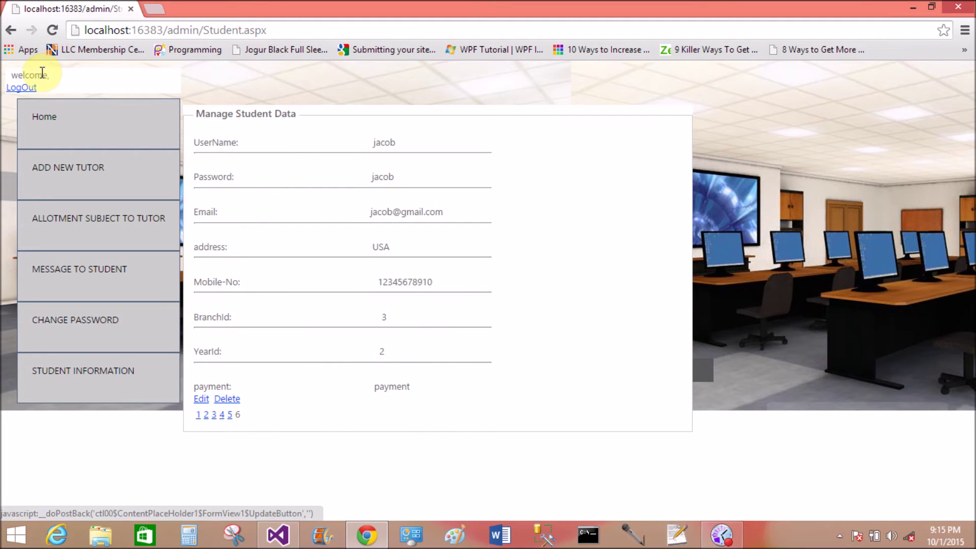
left_click(23, 88)
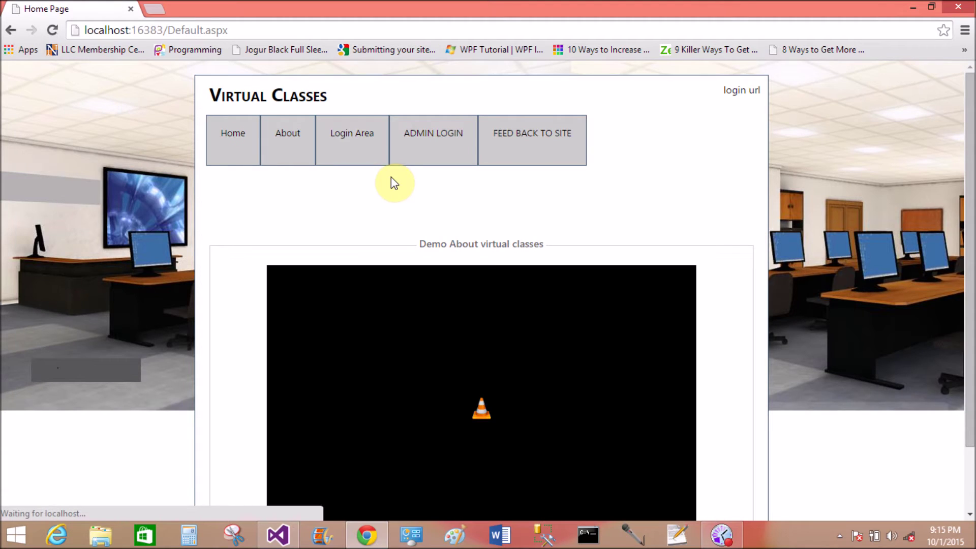
Log in with the new student's email and password, choosing Computer Science and Second Year.
mouse_move(358, 146)
left_click(340, 250)
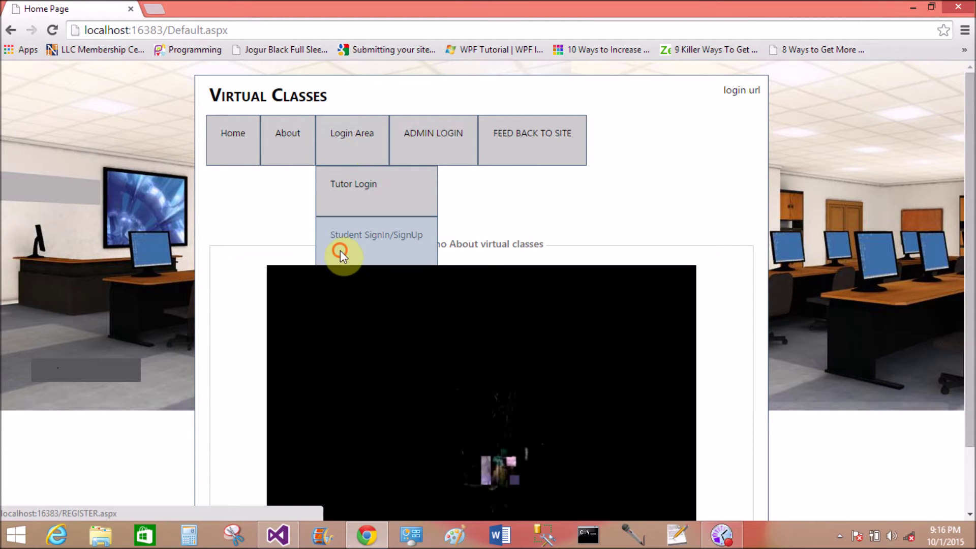
left_click(257, 240)
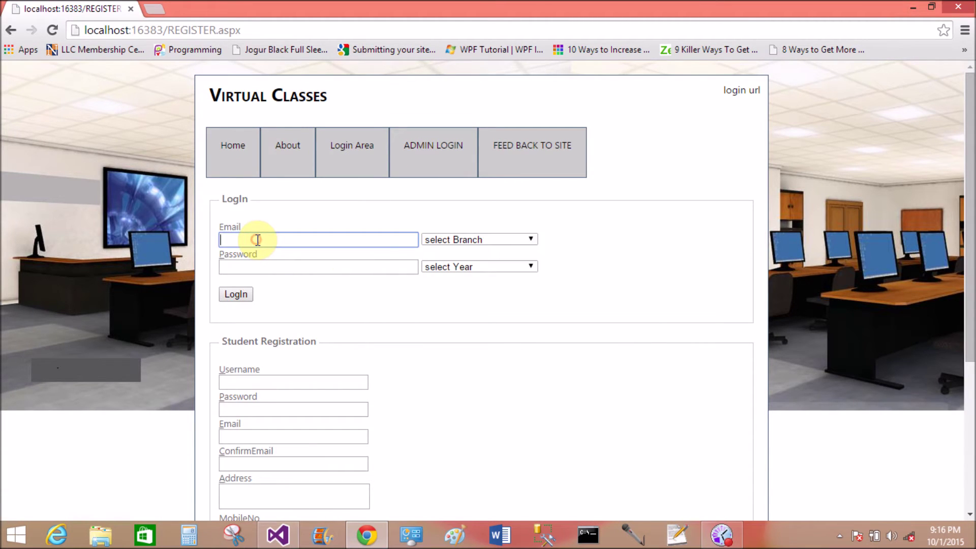
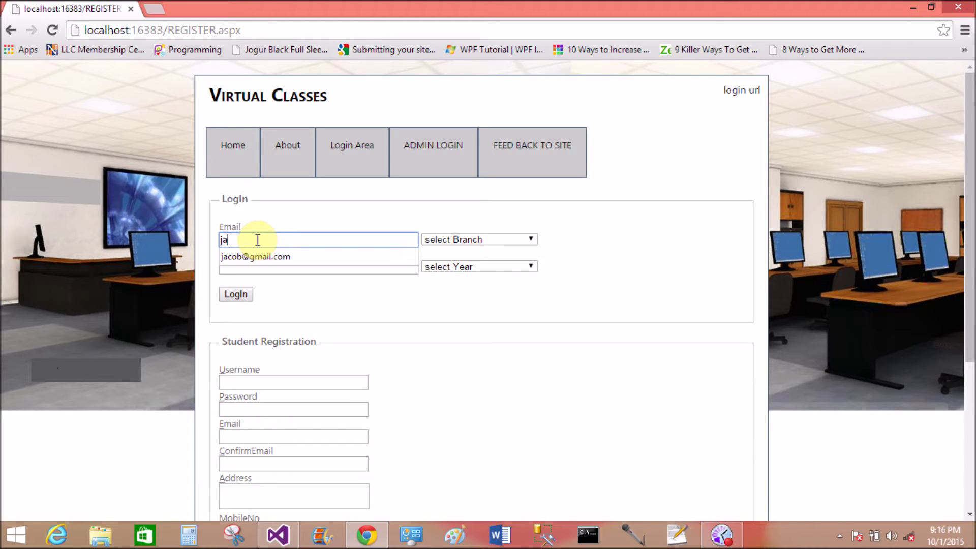
key("Tab")
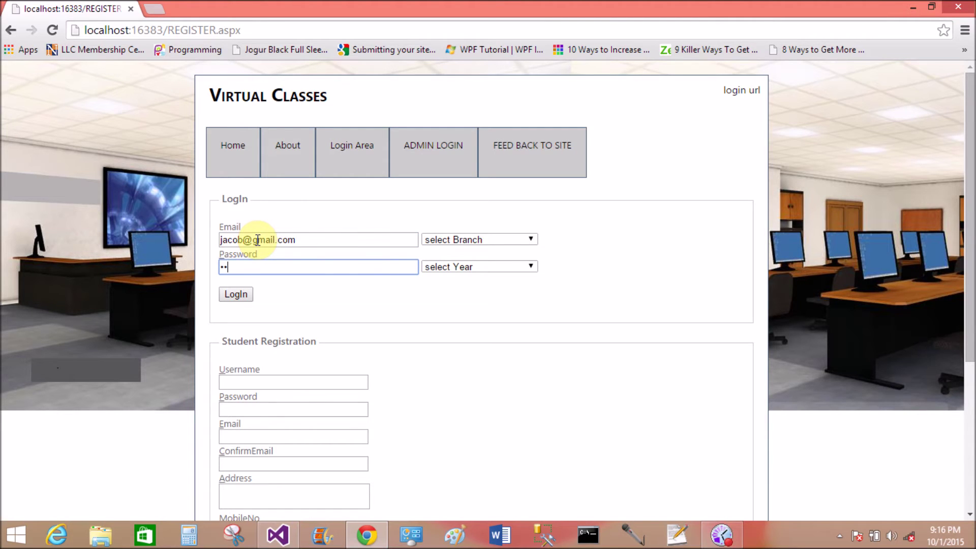
key("Tab")
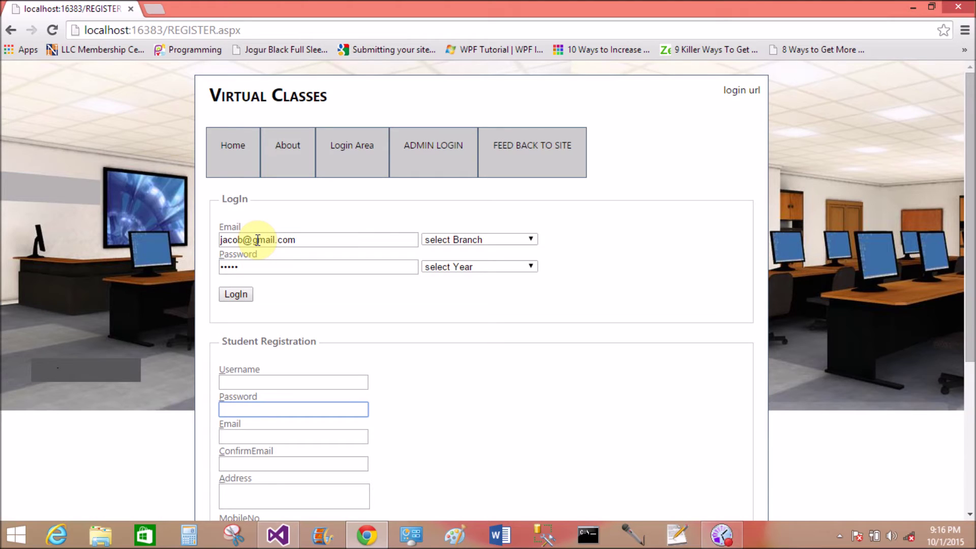
left_click(433, 240)
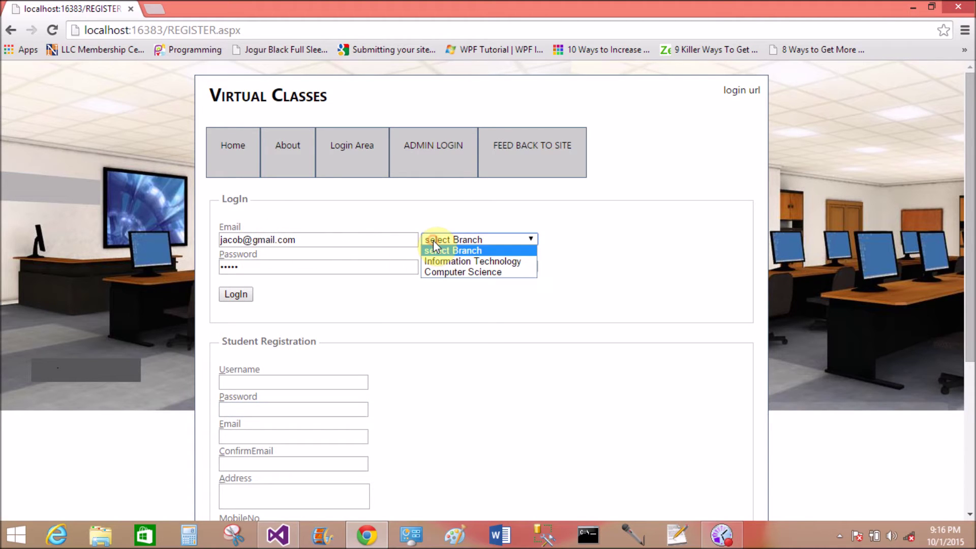
left_click(453, 269)
left_click(452, 267)
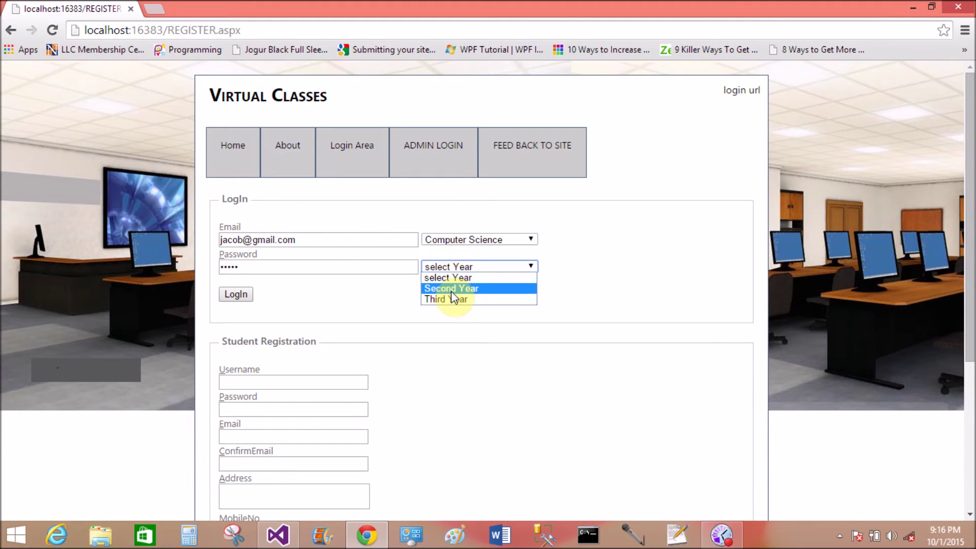
left_click(449, 289)
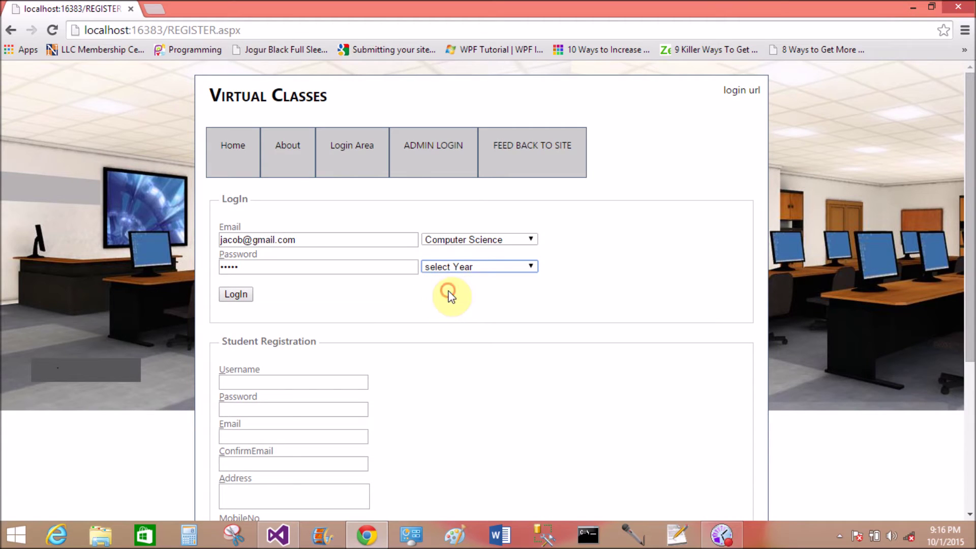
left_click(238, 295)
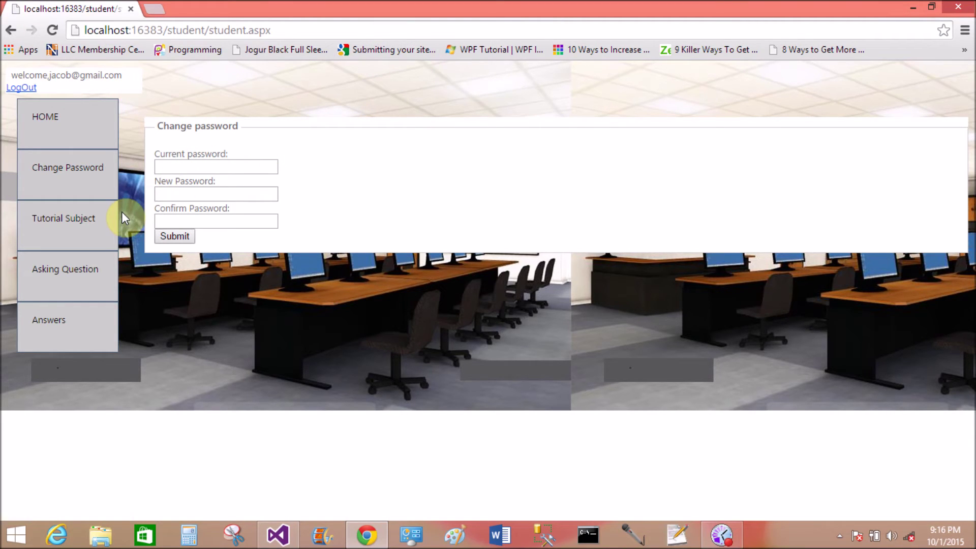
Under Tutorial Subject, download the CS-31 ppt, play the CS-31 video, then go back.
left_click(82, 216)
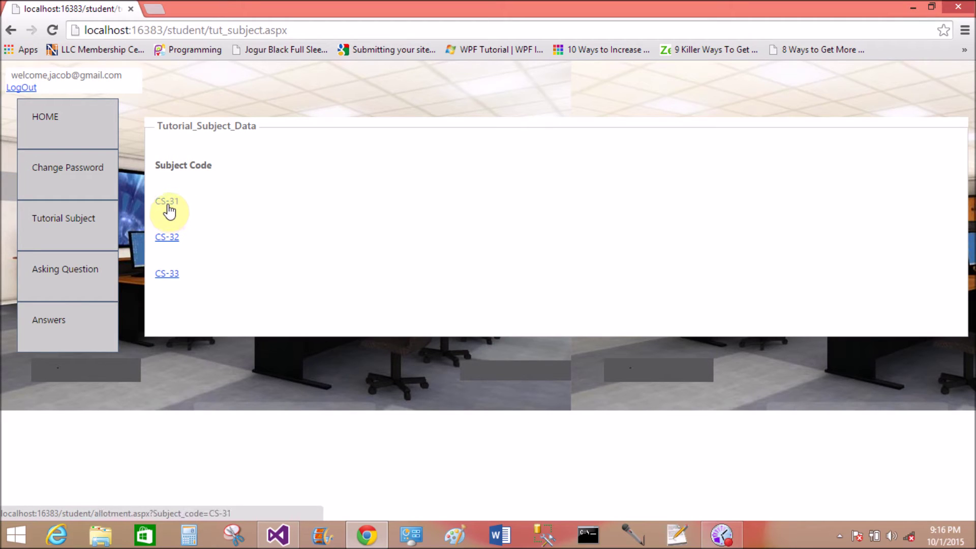
left_click(169, 208)
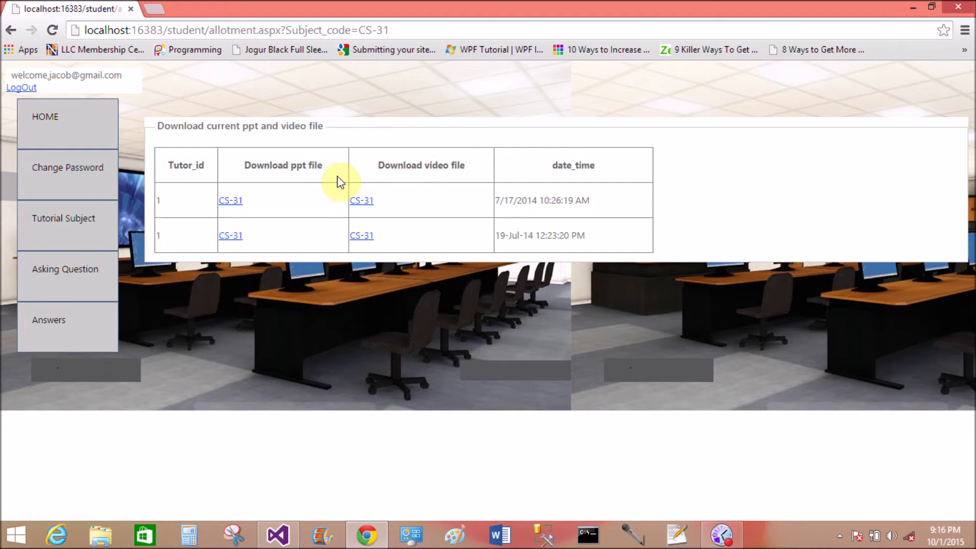
left_click(231, 202)
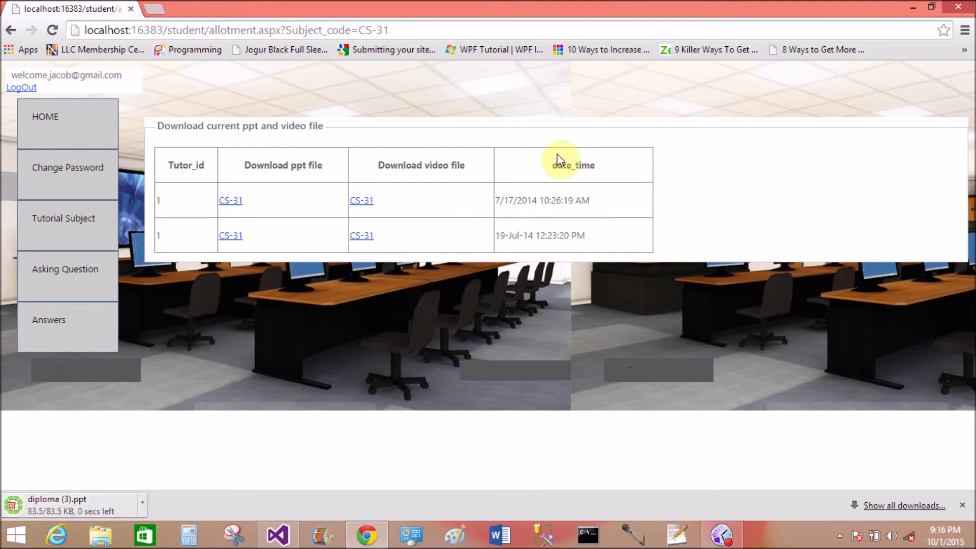
left_click(360, 202)
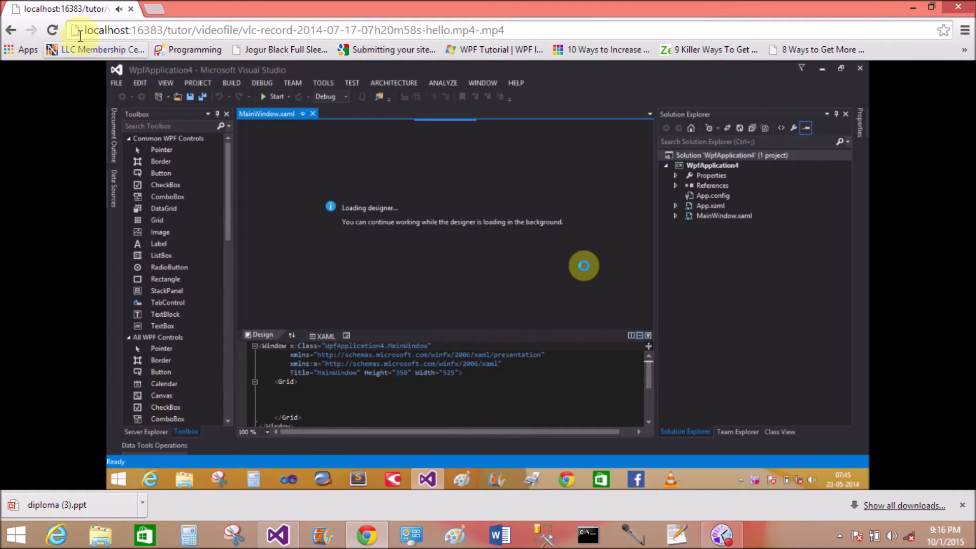
left_click(15, 33)
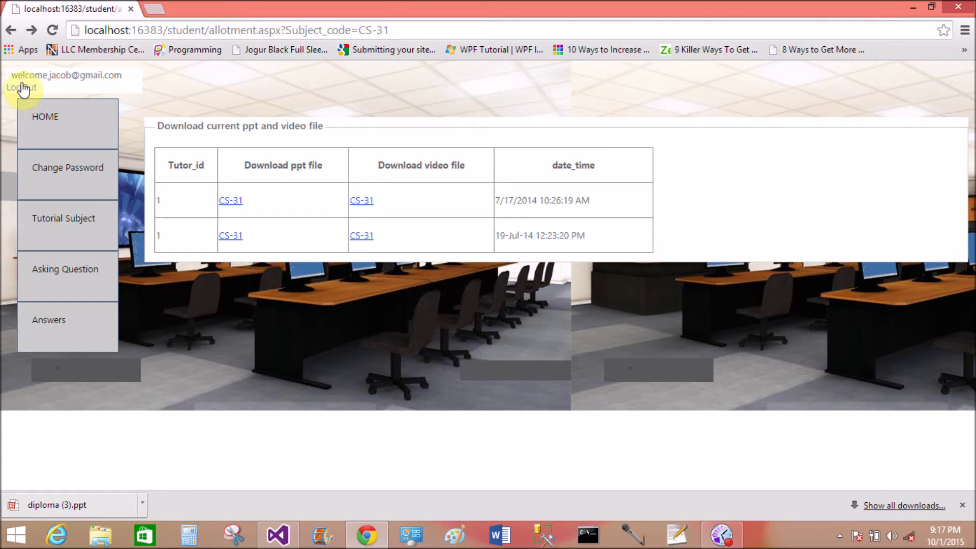
Ask tutor 1 'I want to know about label control and their uses' and submit the question.
left_click(77, 278)
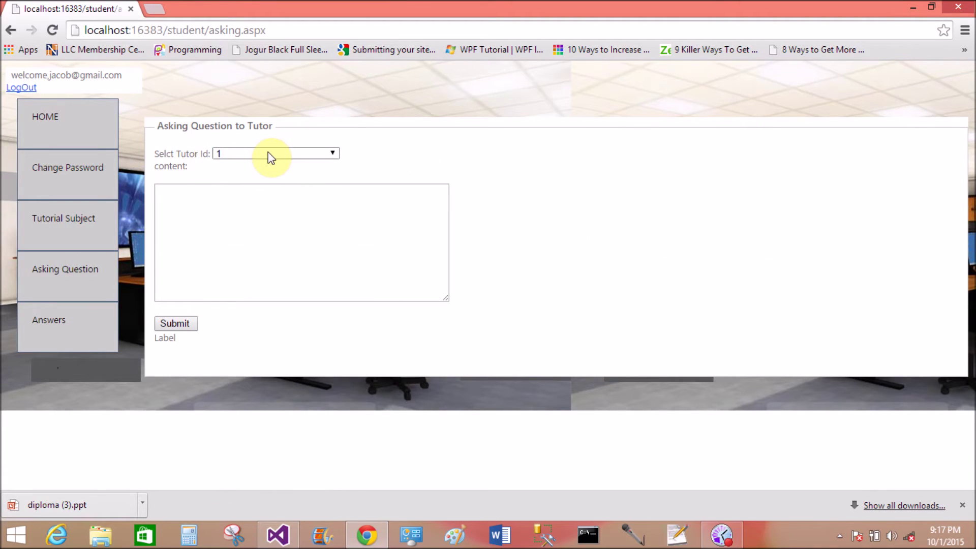
left_click(268, 153)
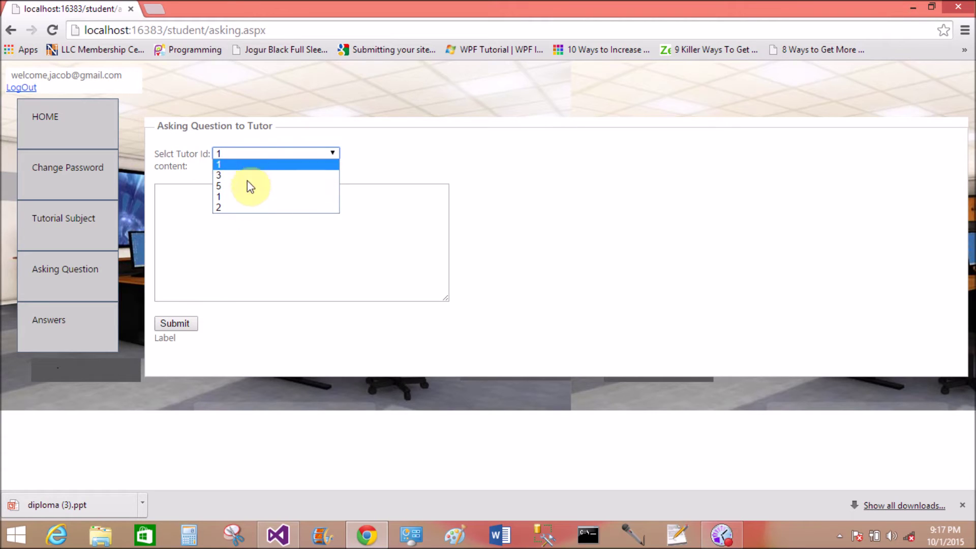
left_click(356, 166)
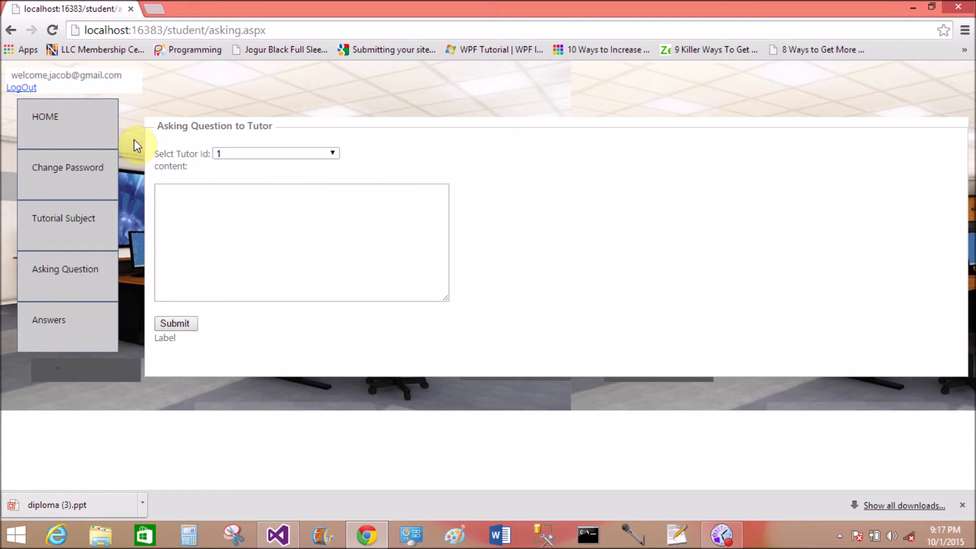
left_click(212, 190)
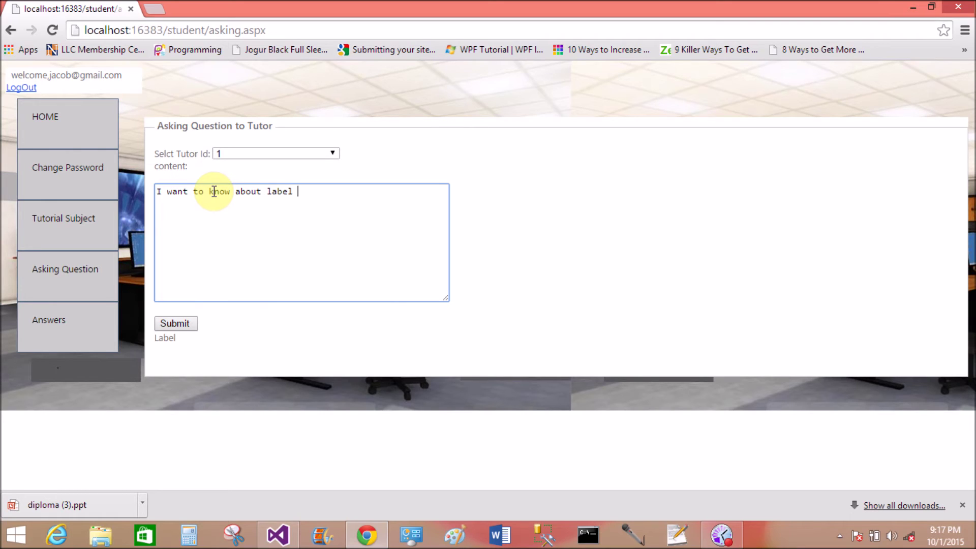
type("ntrol and their uses")
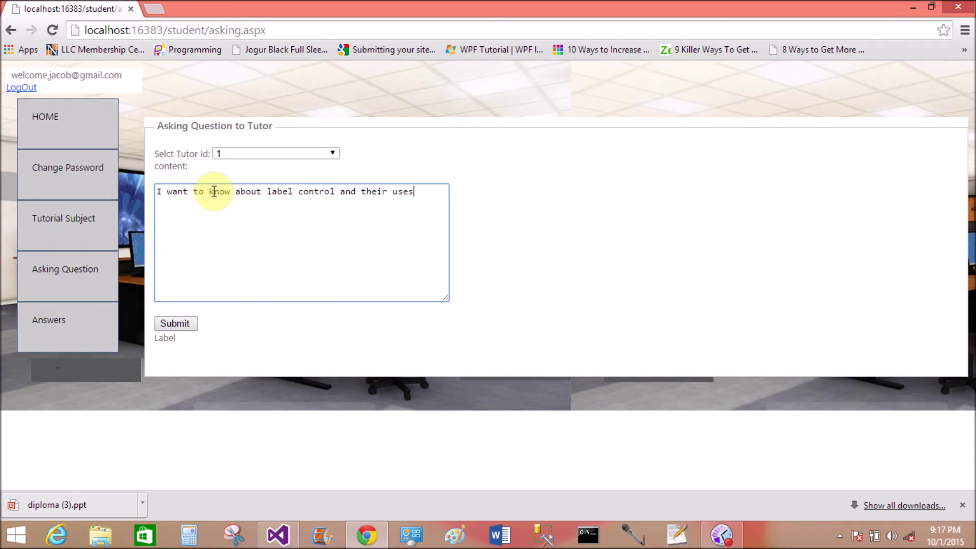
left_click(175, 323)
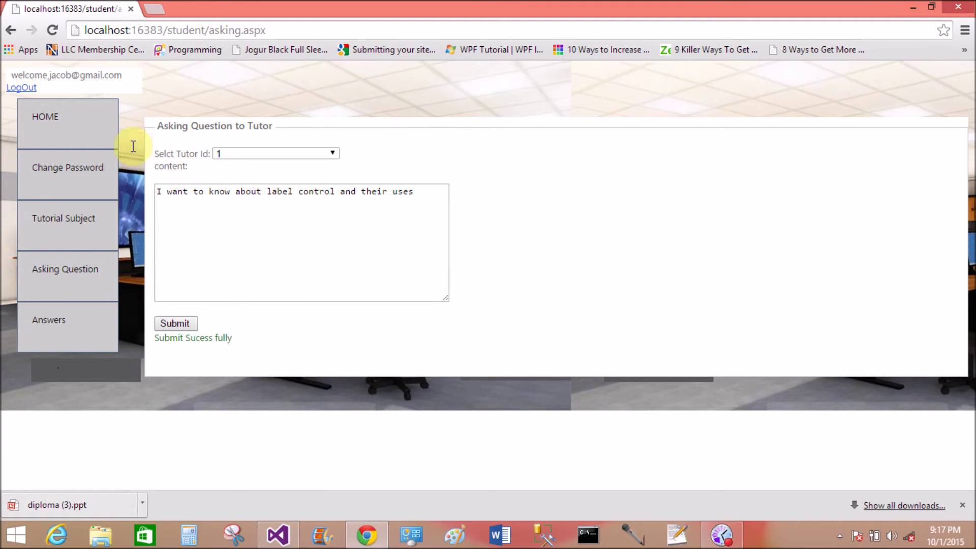
Log out of the student panel and sign in through Admin Login.
left_click(19, 88)
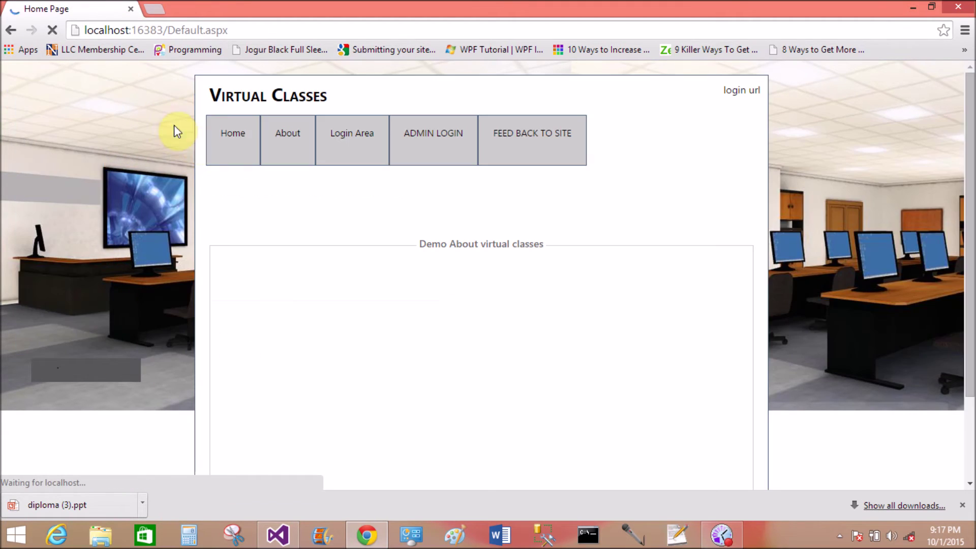
mouse_move(352, 135)
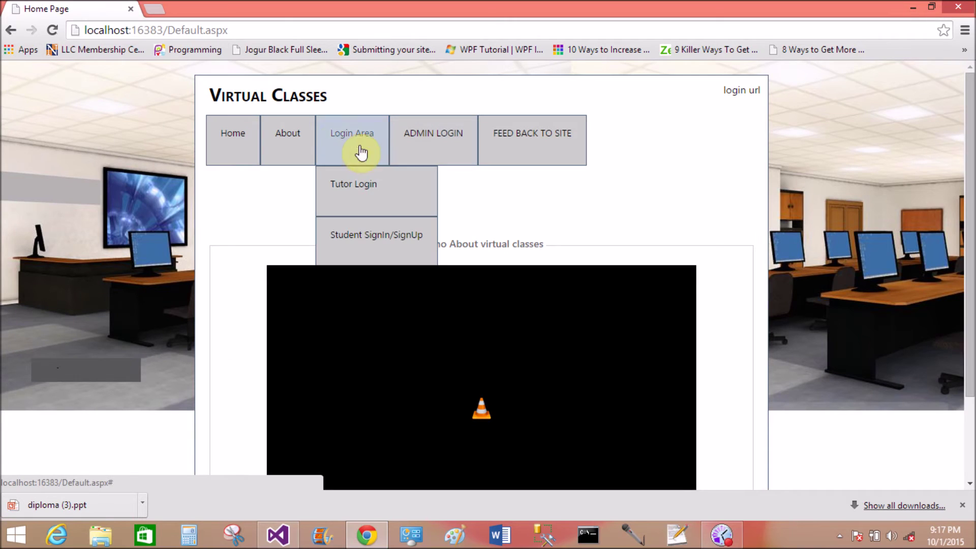
left_click(380, 197)
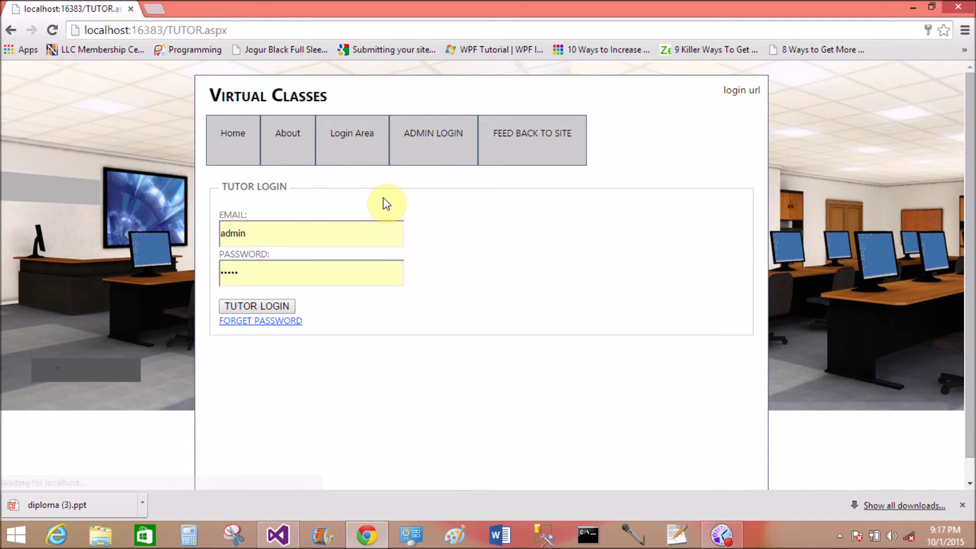
left_click(453, 144)
left_click(239, 272)
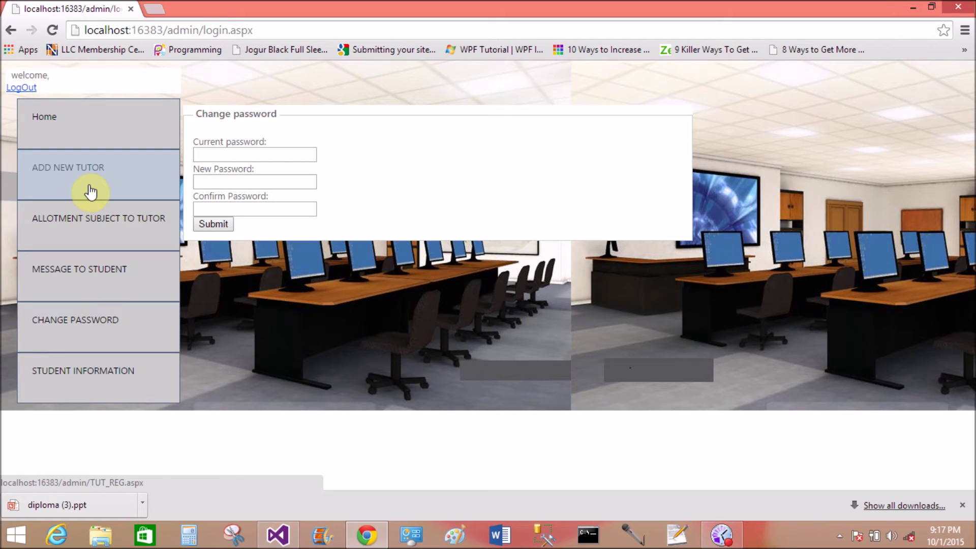
On Subject Allotment, choose Tutor Id 1, check the tutor name, then log out.
left_click(151, 234)
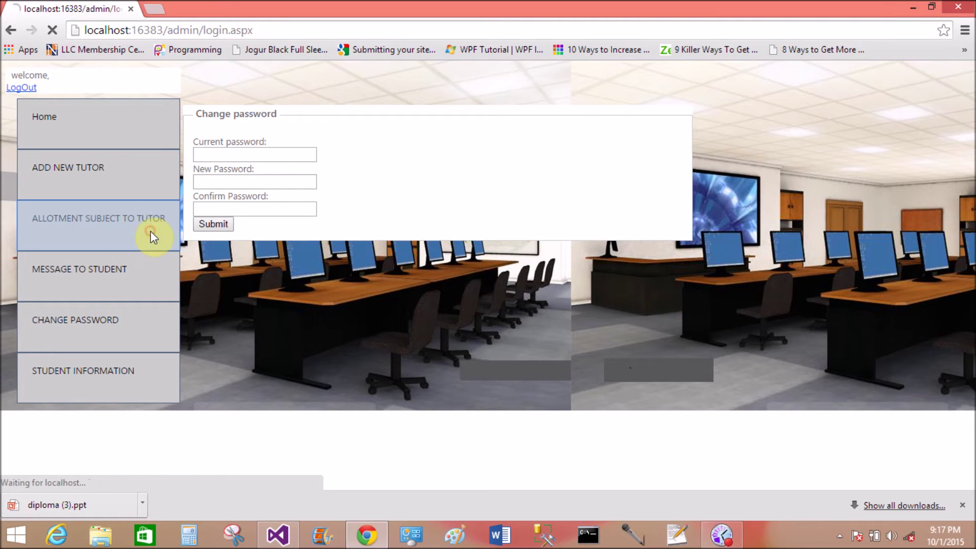
left_click(263, 141)
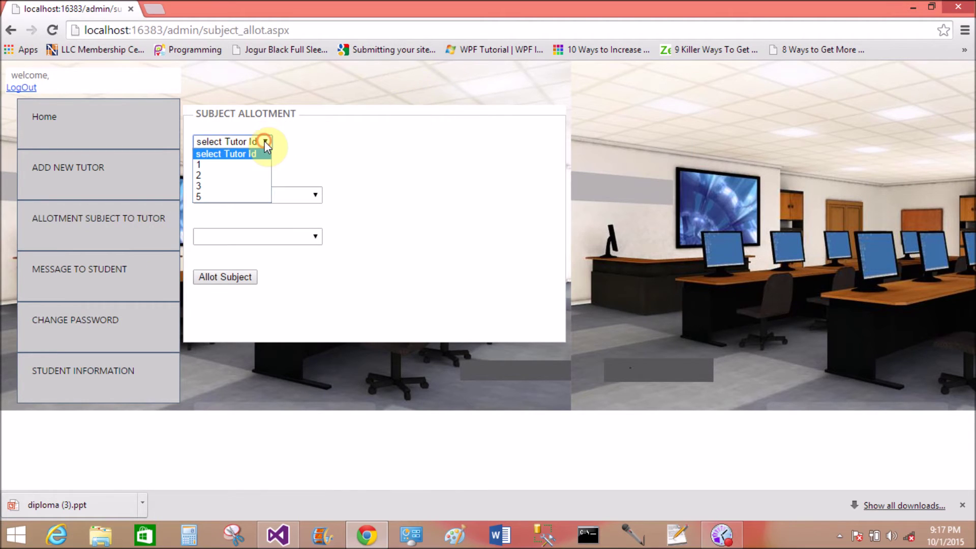
left_click(227, 166)
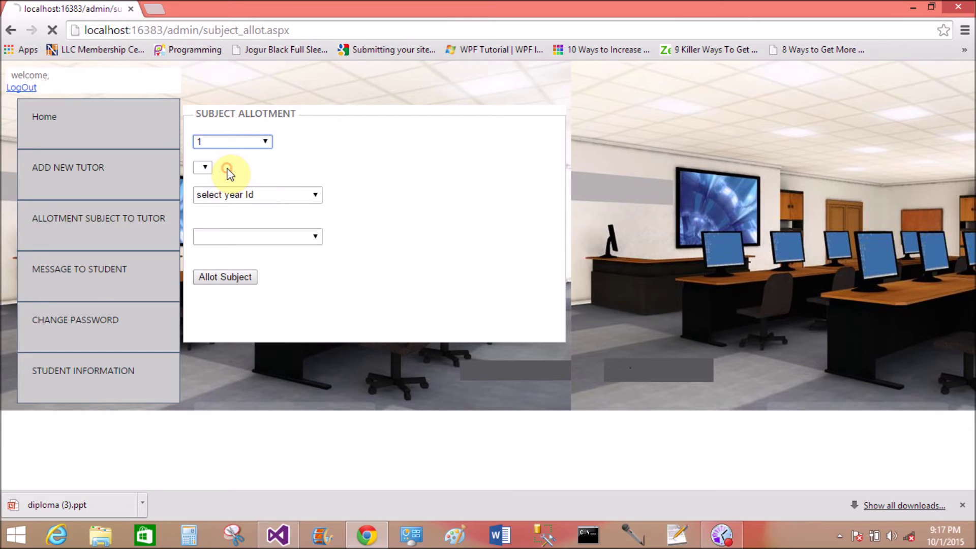
left_click(228, 173)
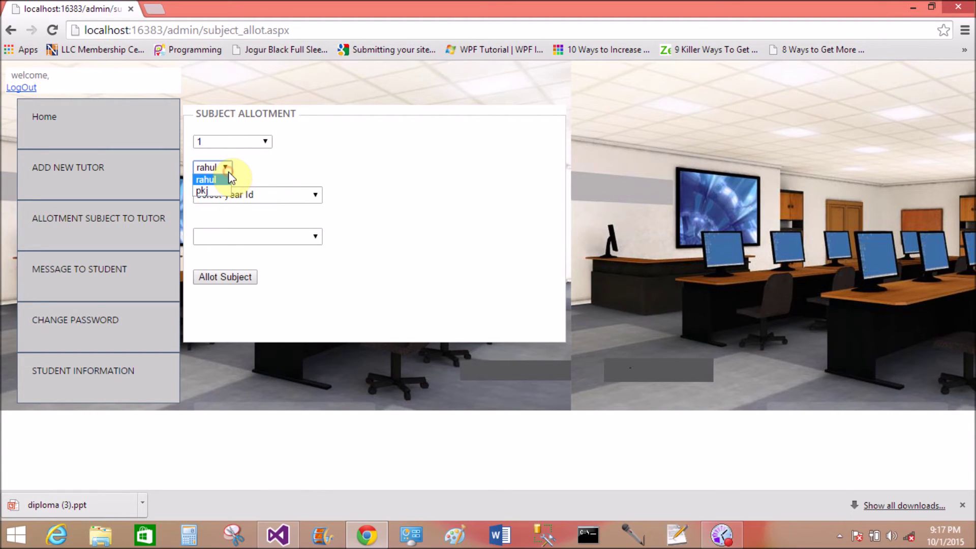
left_click(228, 172)
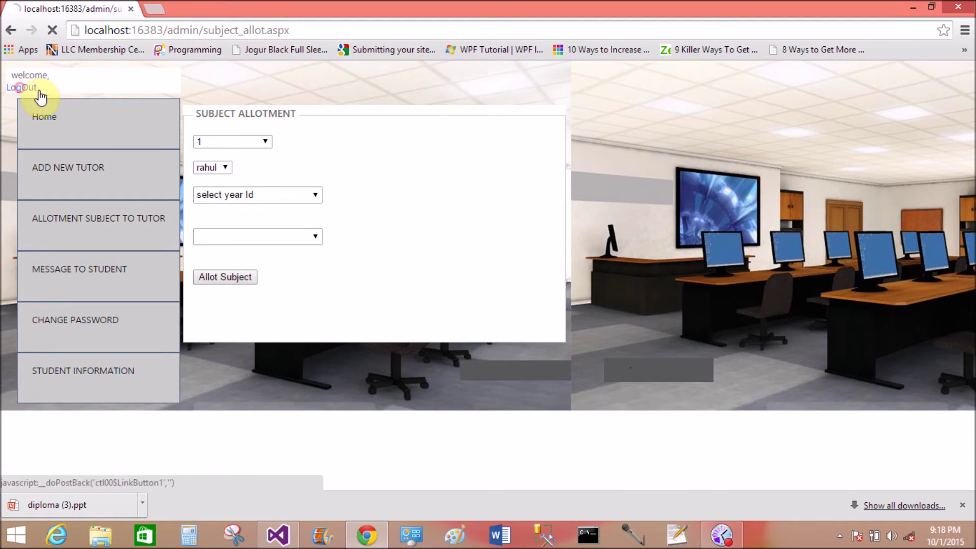
left_click(21, 91)
Open Tutor Login, replace the autofilled email and enter the tutor's password.
mouse_move(370, 148)
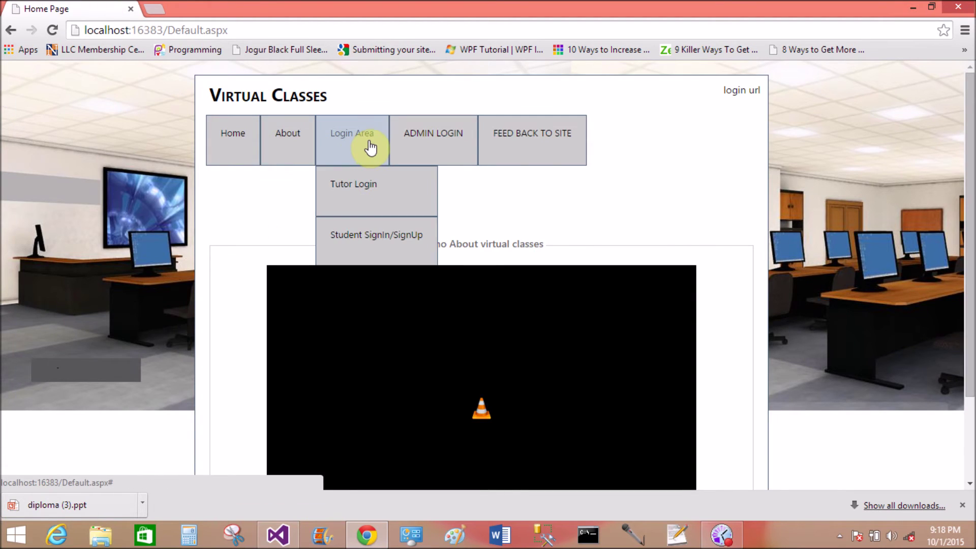
left_click(364, 202)
left_click_drag(276, 241, 207, 236)
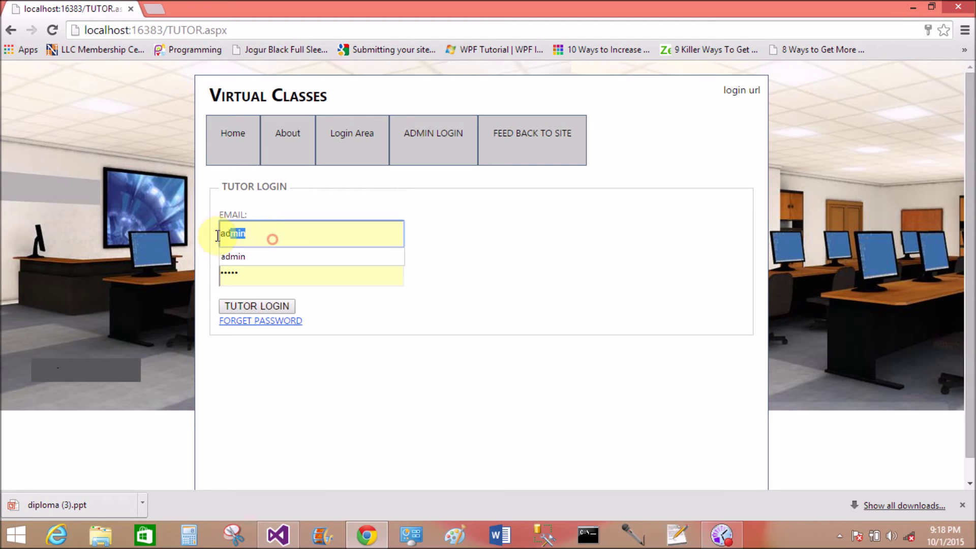
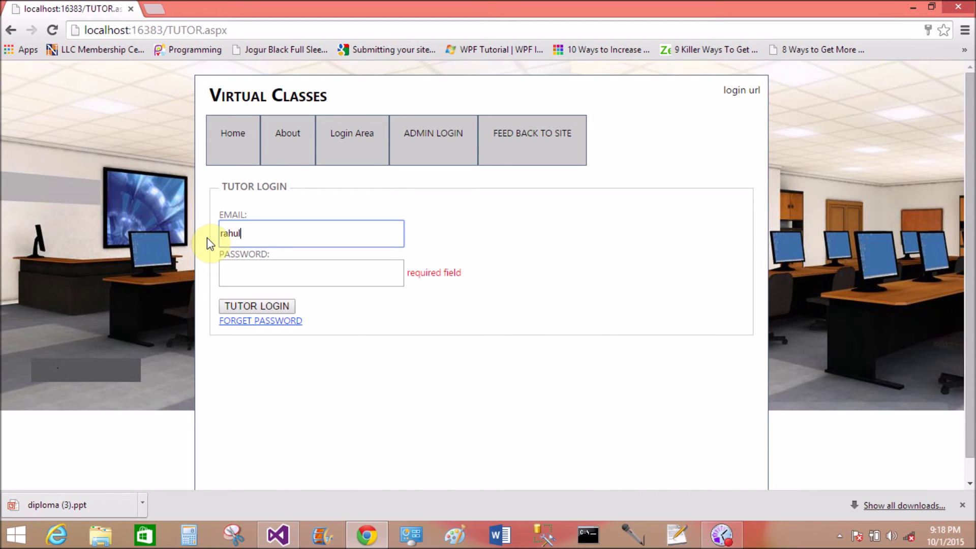
key("Tab")
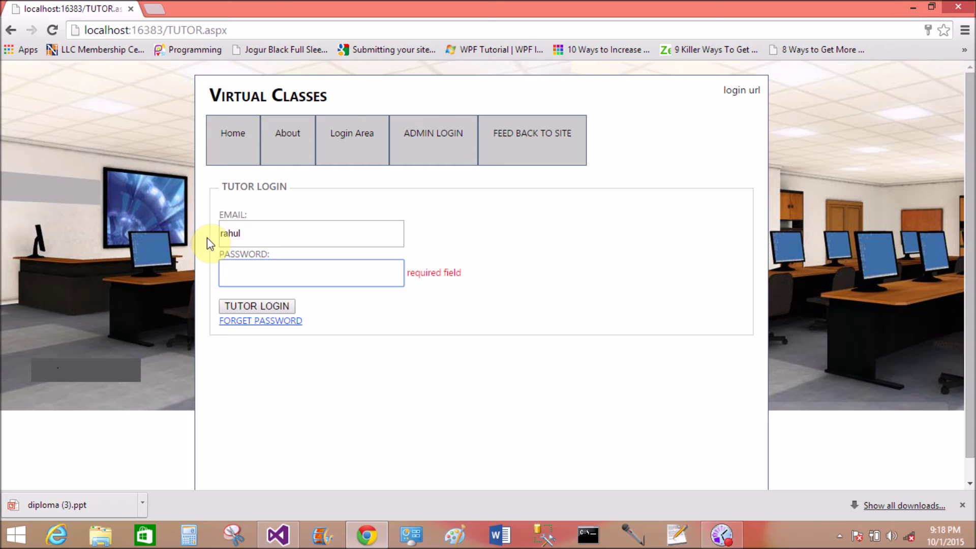
Fix the tutor's email address, log in, and decline Chrome's password save.
left_click(261, 233)
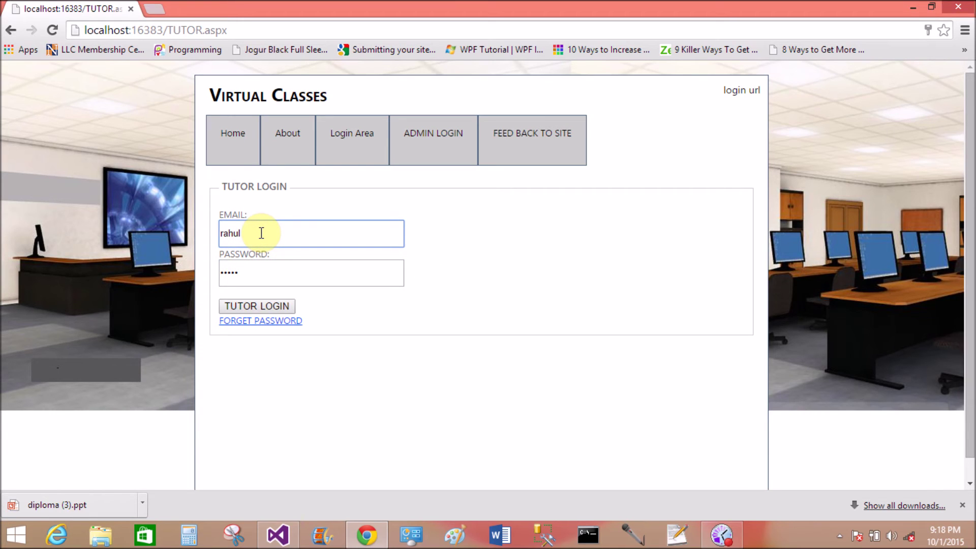
left_click(273, 305)
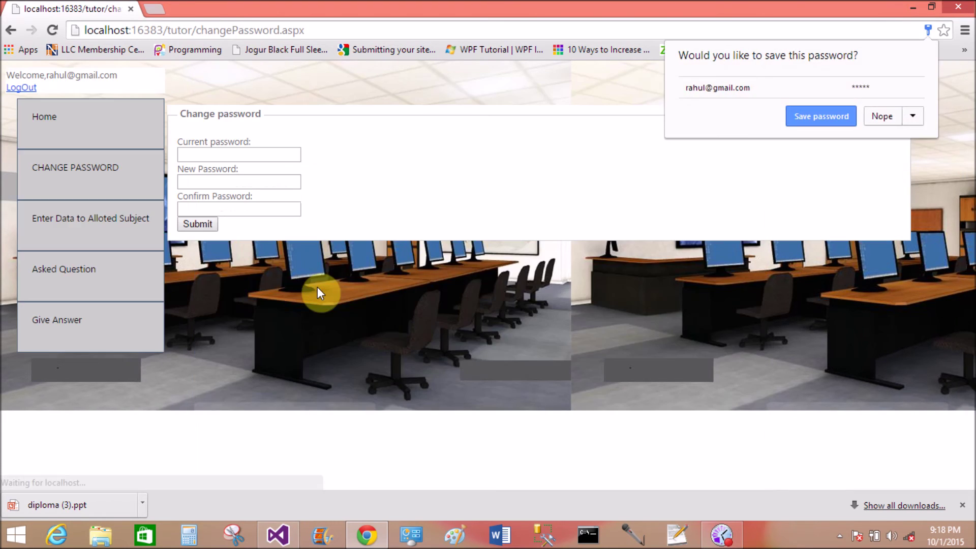
left_click(794, 124)
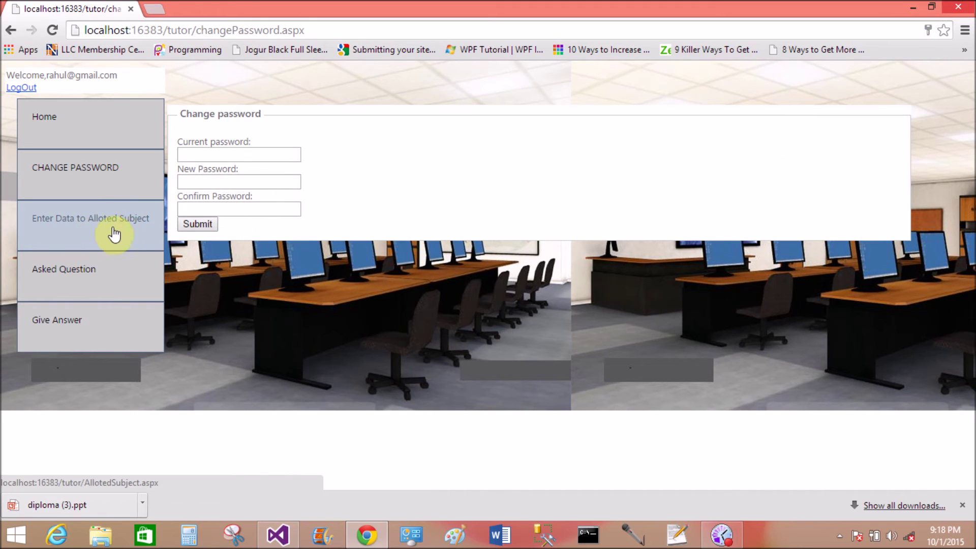
left_click(96, 292)
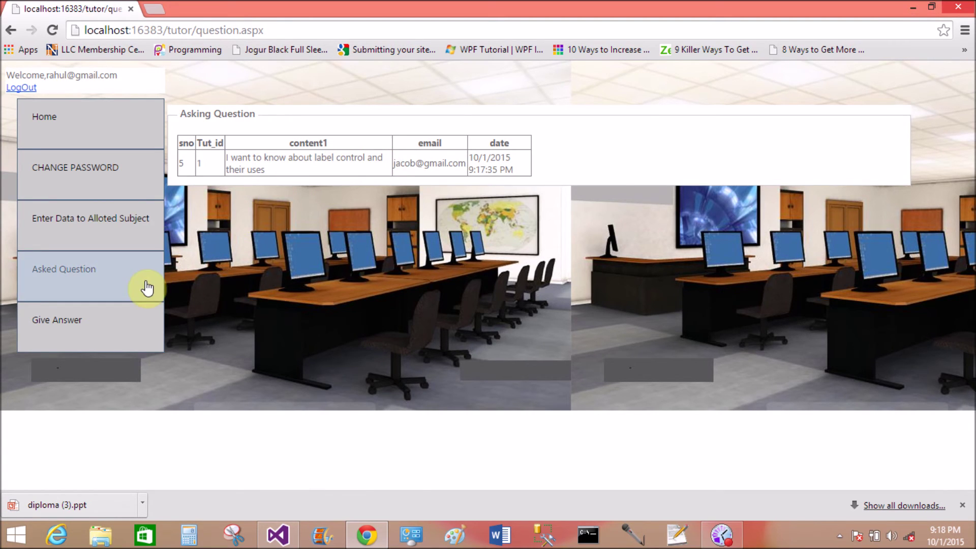
Return to Asked Question and select the student's email in the label-control question row.
left_click(110, 337)
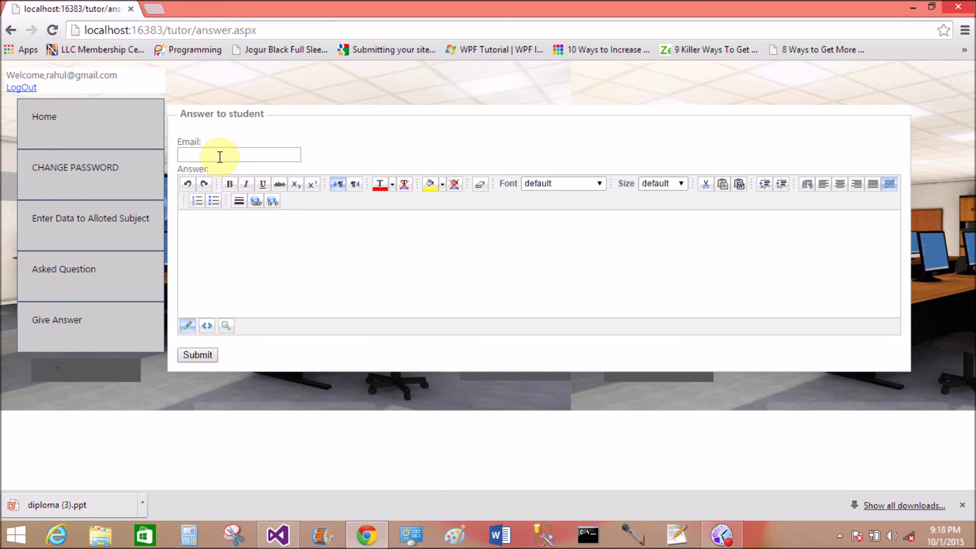
left_click(219, 157)
left_click(119, 286)
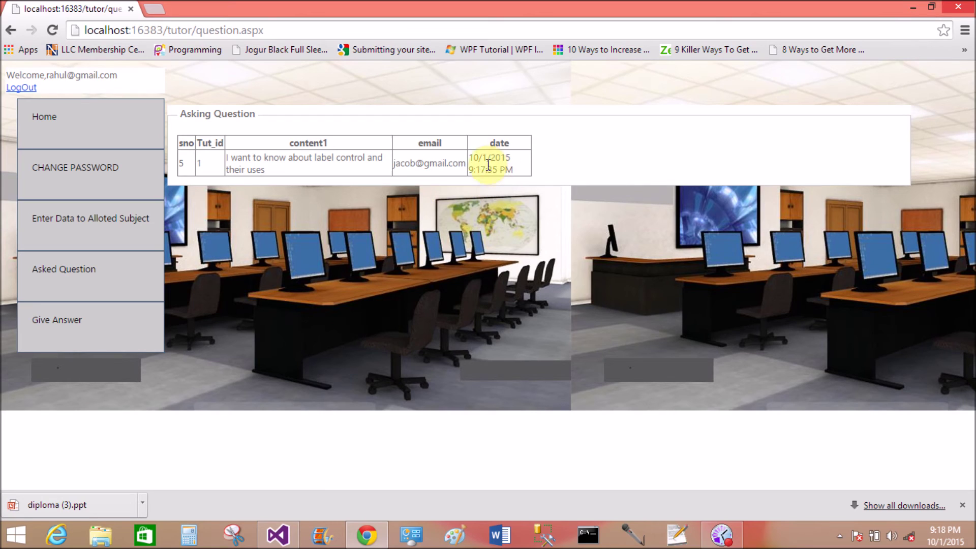
left_click_drag(468, 162, 392, 165)
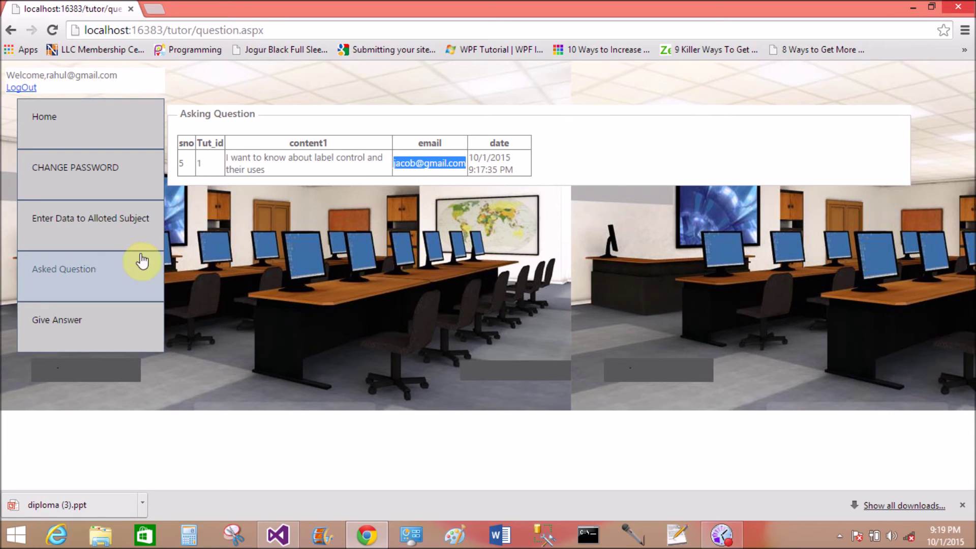
left_click(96, 280)
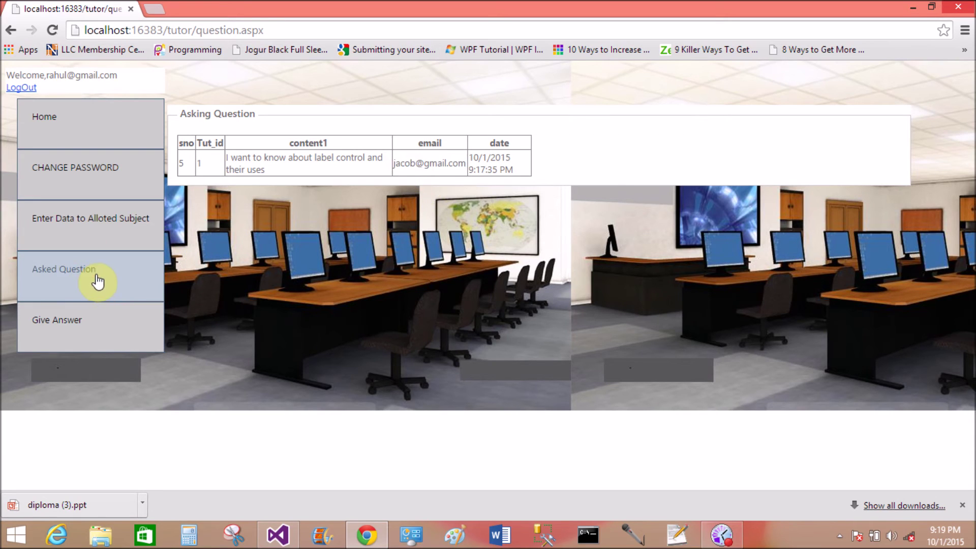
On Give Answer, paste the student's email and write 'give your answer here' as the answer.
left_click(97, 320)
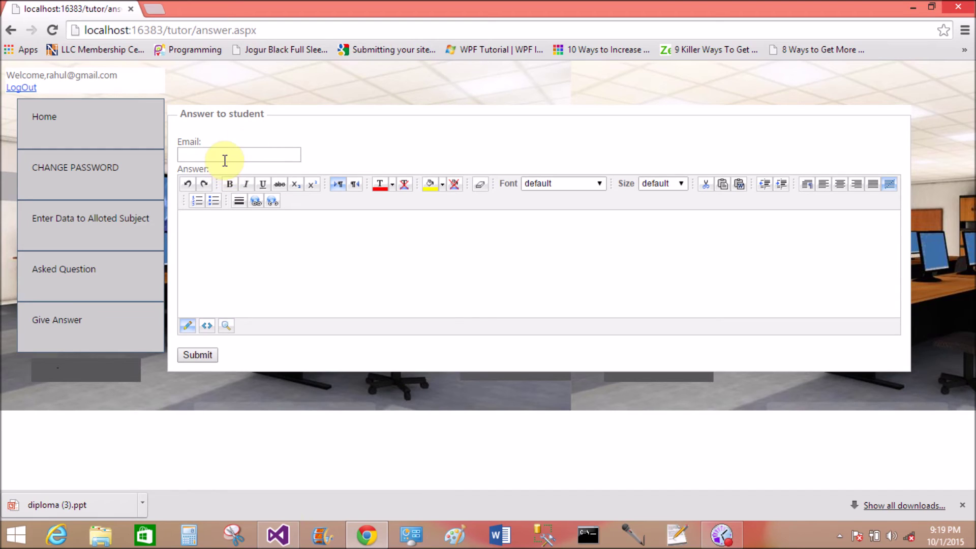
left_click(224, 158)
key("ctrl+v")
left_click(190, 261)
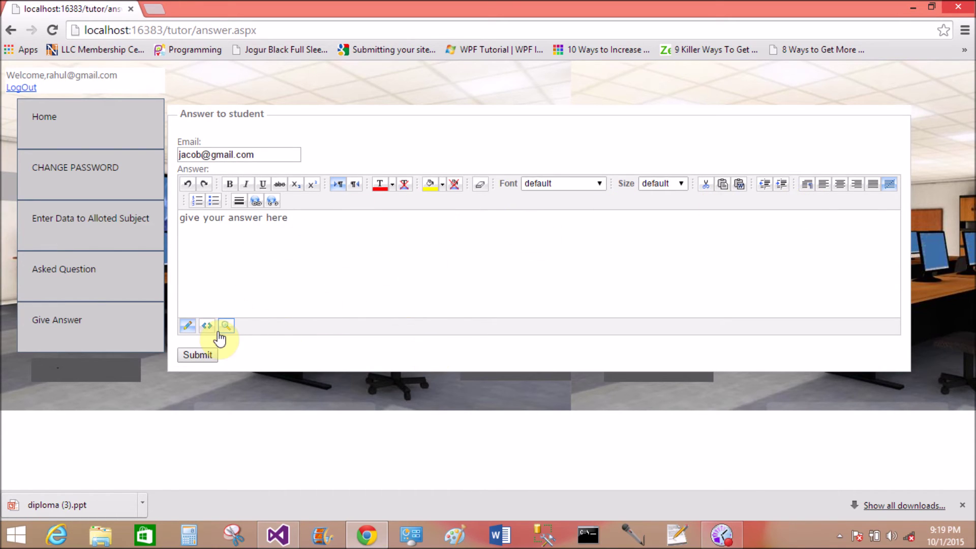
On Enter Data in Alloted Subject, pick CS-31 and cancel both video and PPT file pickers.
left_click(72, 221)
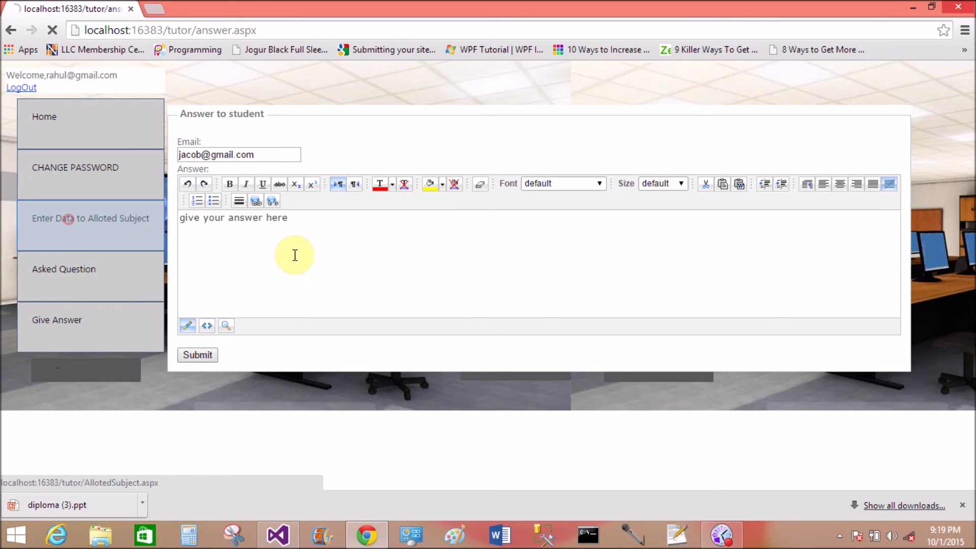
left_click(270, 144)
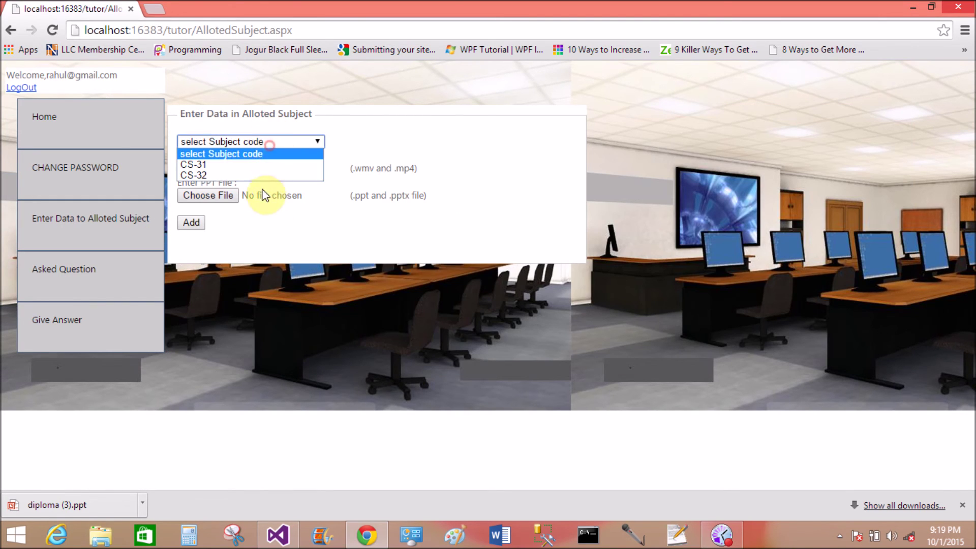
left_click(262, 163)
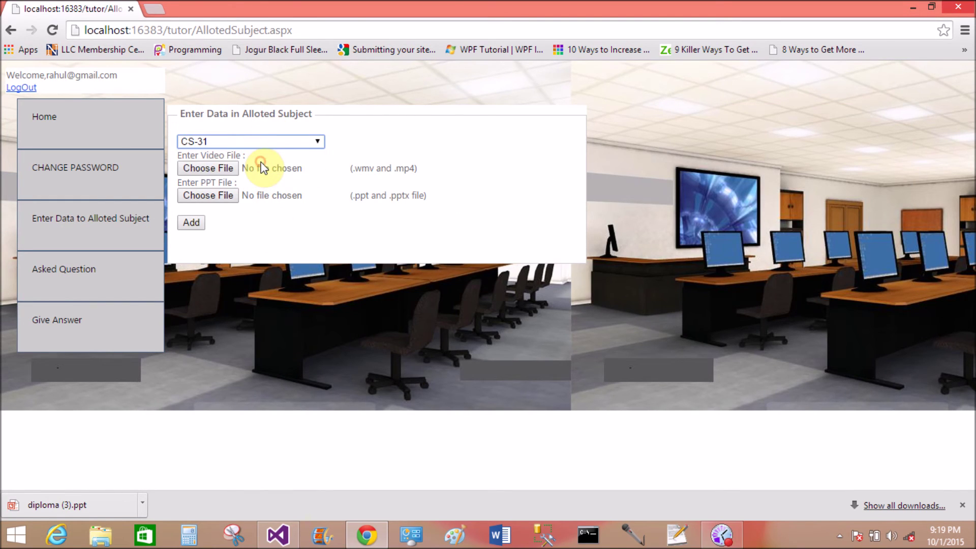
left_click(218, 168)
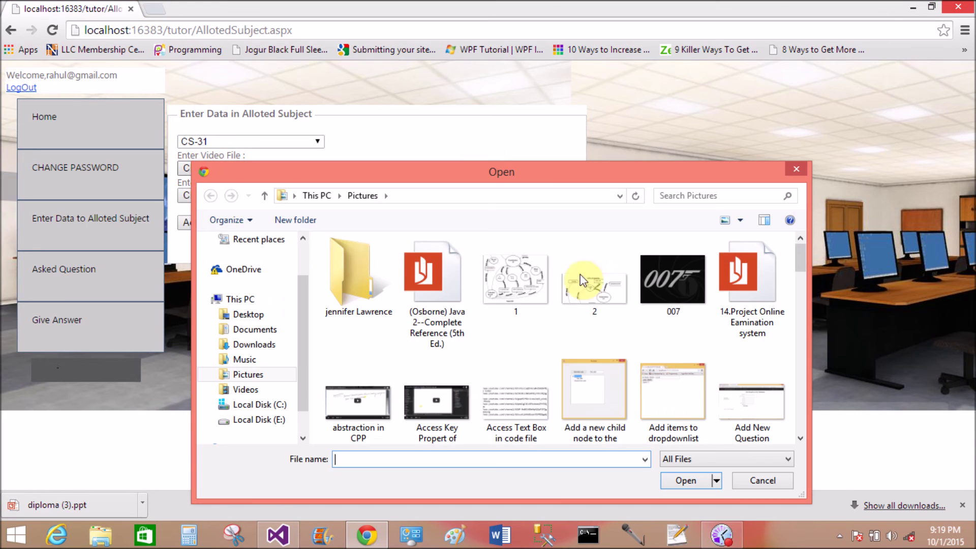
left_click(773, 479)
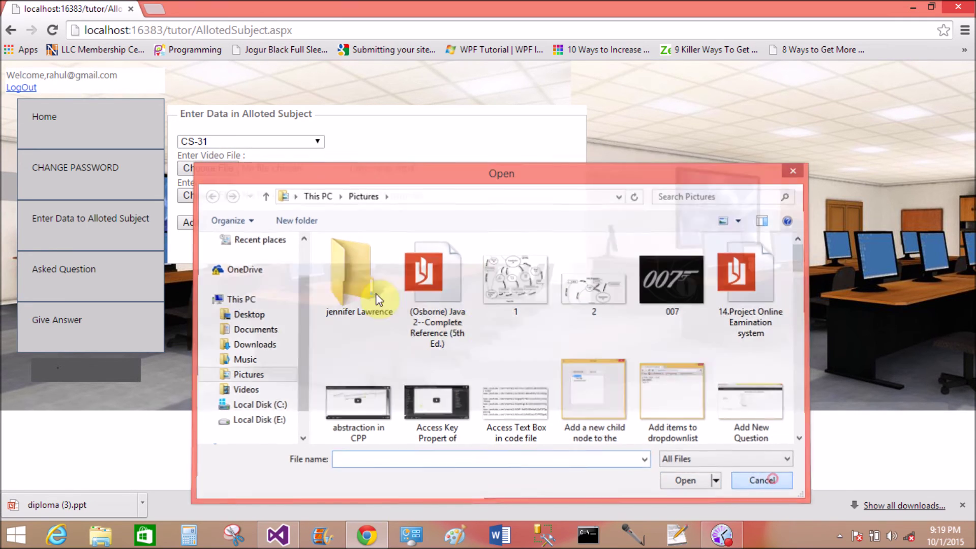
left_click(224, 197)
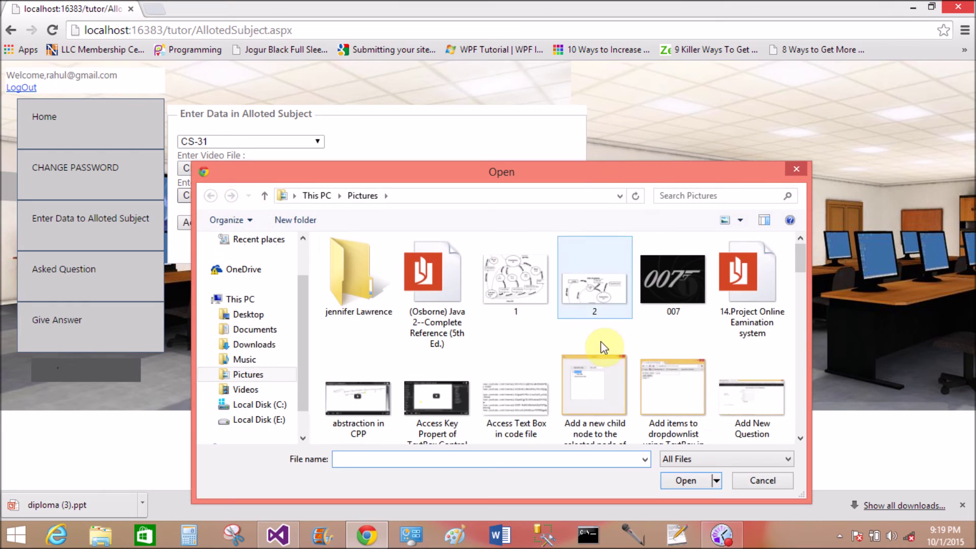
left_click(755, 467)
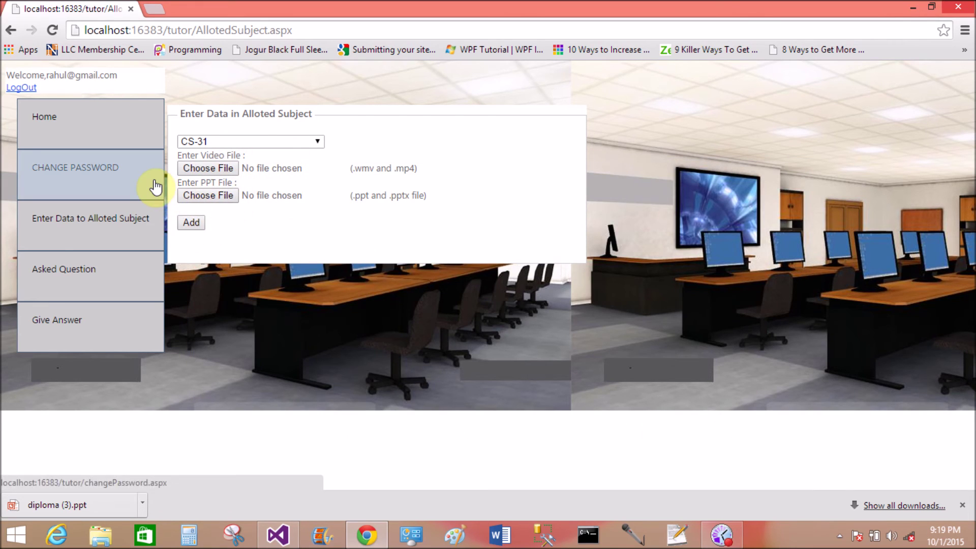
Log the tutor out, sign in as admin, and open the subject allotment form.
left_click(21, 90)
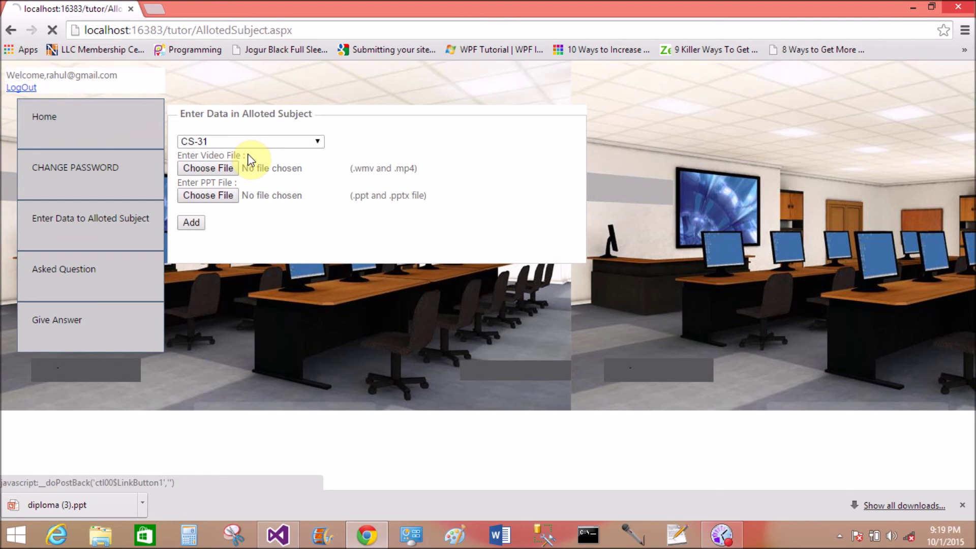
left_click(435, 158)
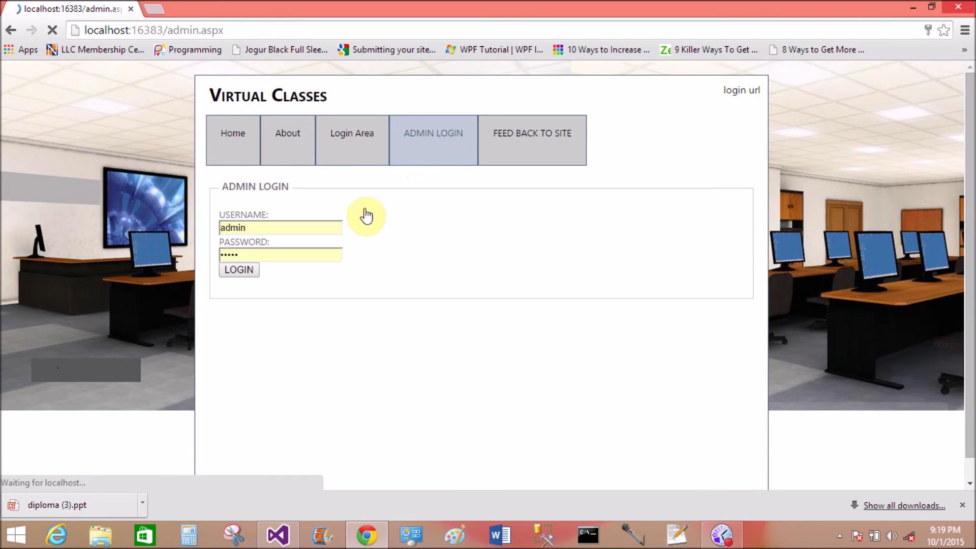
left_click(246, 273)
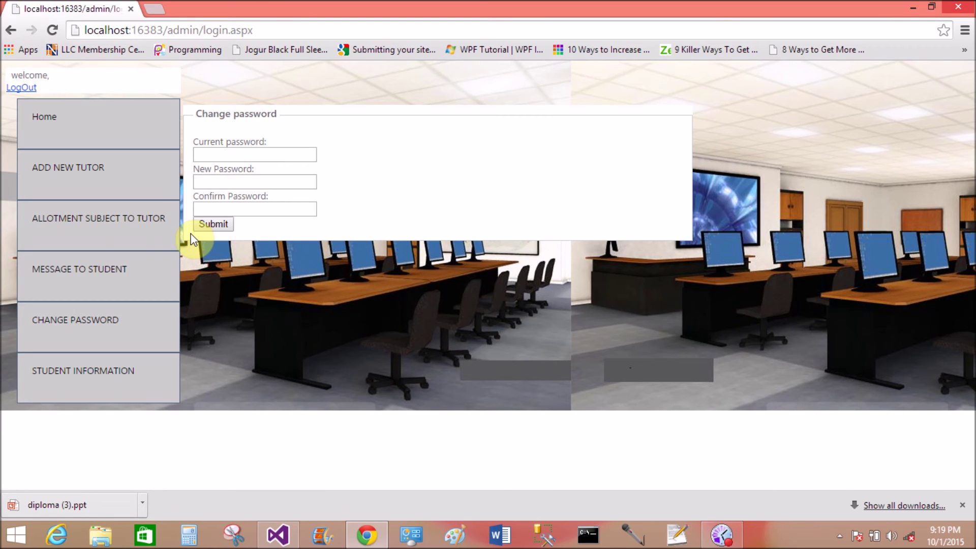
left_click(96, 240)
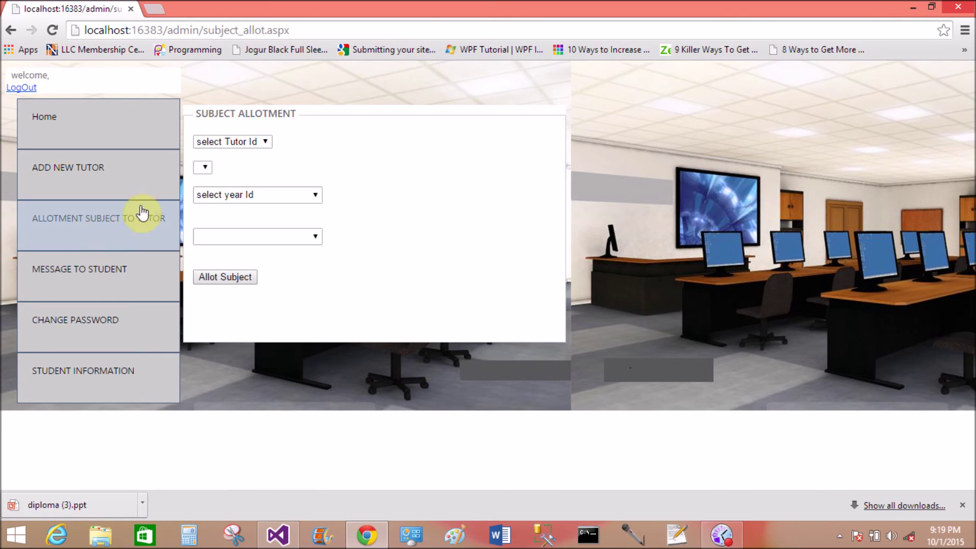
Choose tutor 1 and year 2, trying to allot CS-32 and then IT-31.
left_click(265, 143)
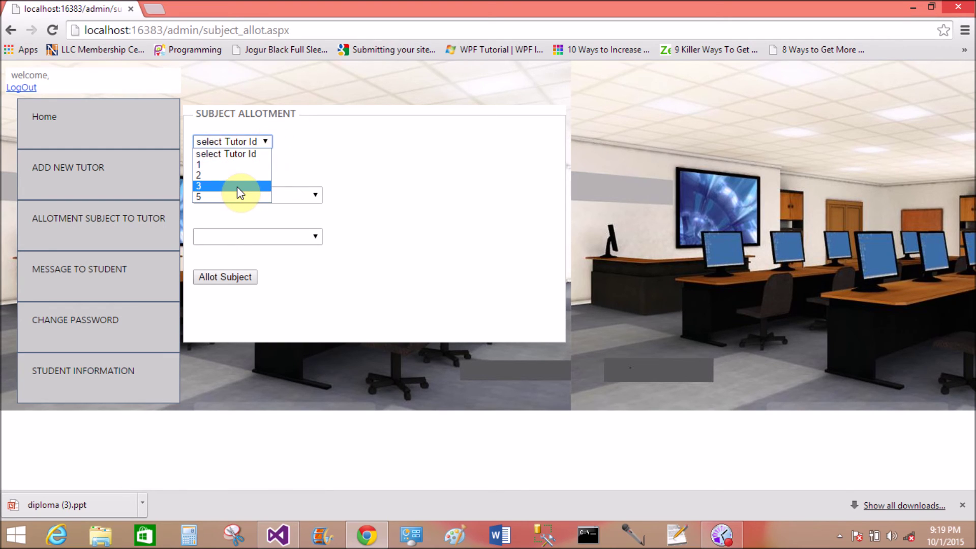
left_click(233, 165)
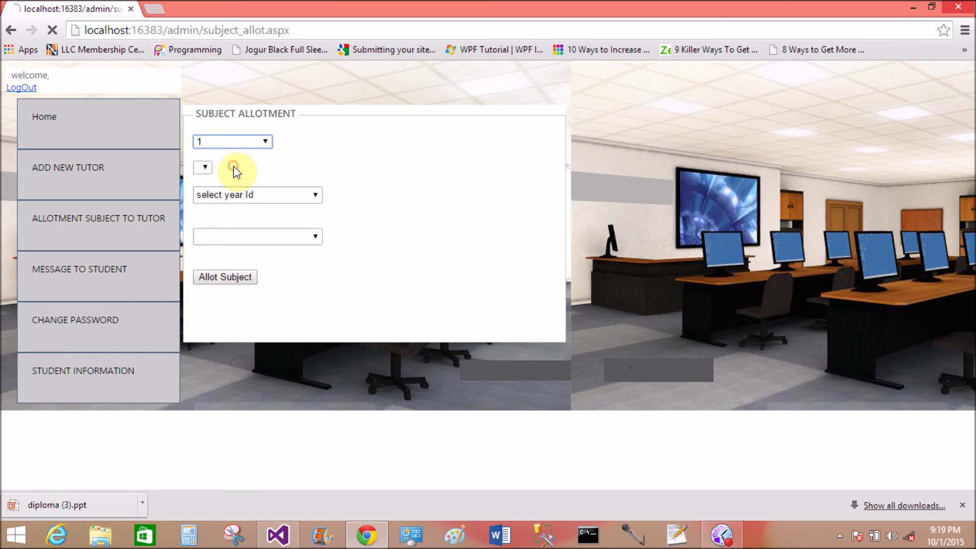
left_click(248, 194)
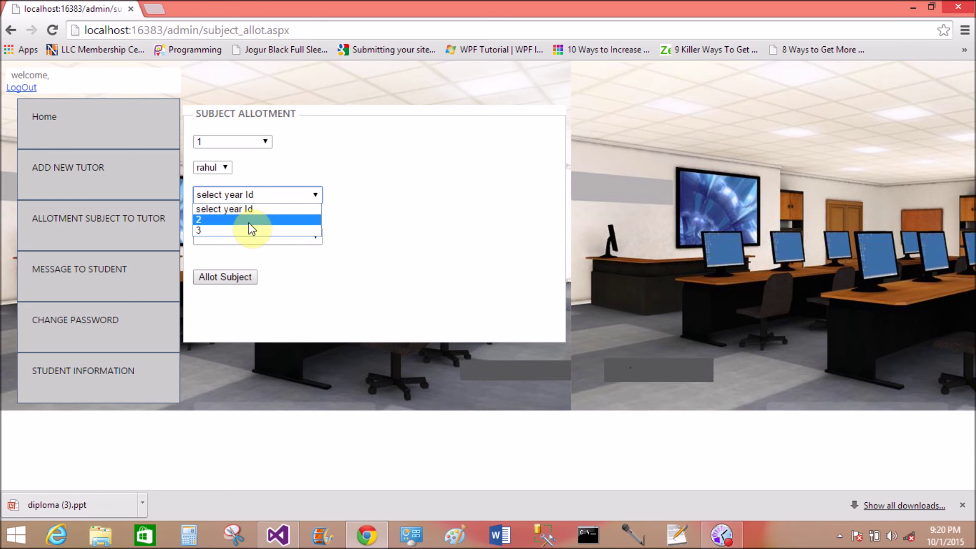
left_click(249, 220)
left_click(246, 237)
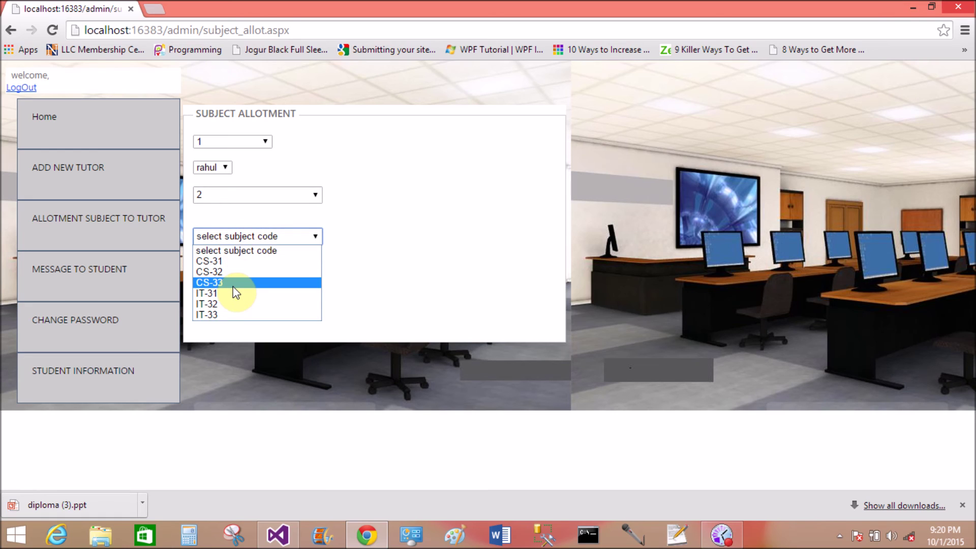
left_click(233, 271)
left_click(223, 280)
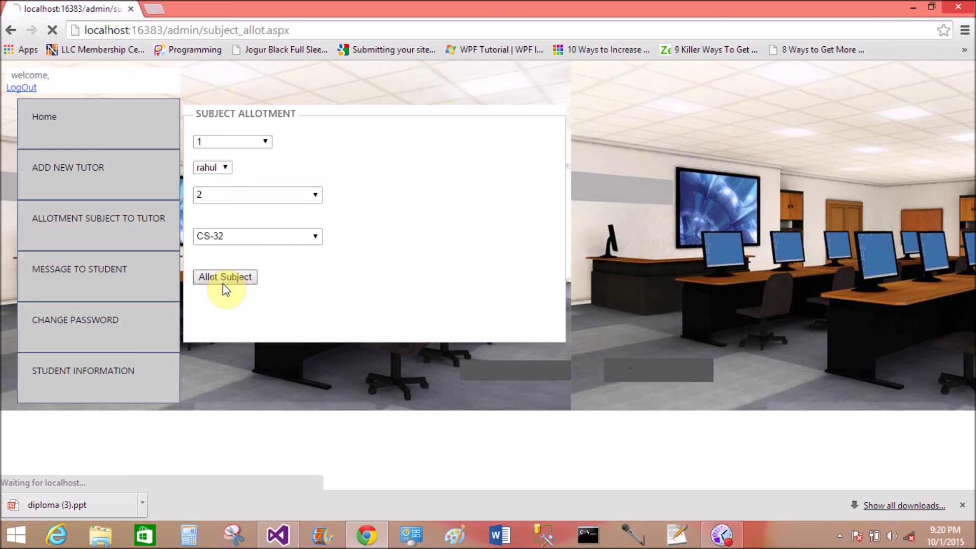
left_click(267, 237)
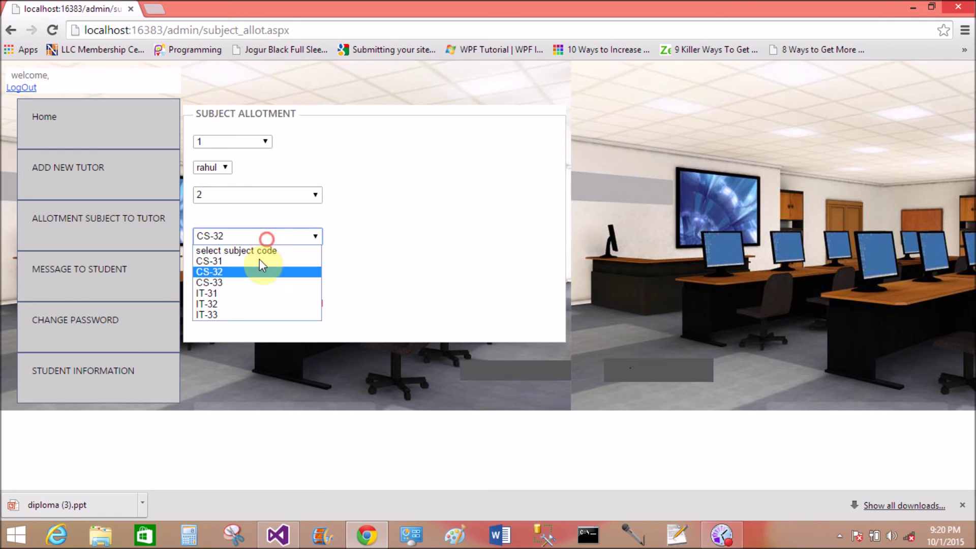
left_click(252, 293)
left_click(229, 281)
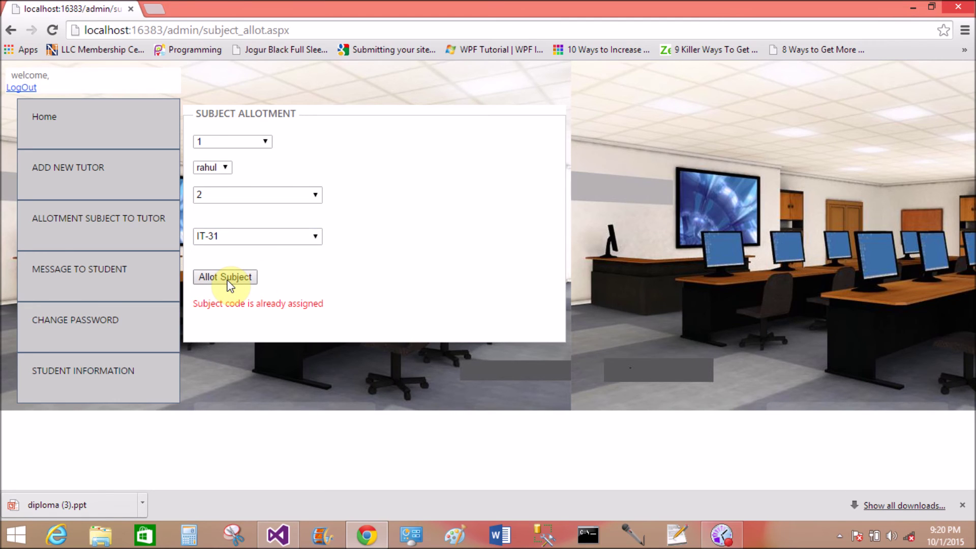
Switch the subject code to IT-32 and allot it to tutor 1.
left_click(261, 237)
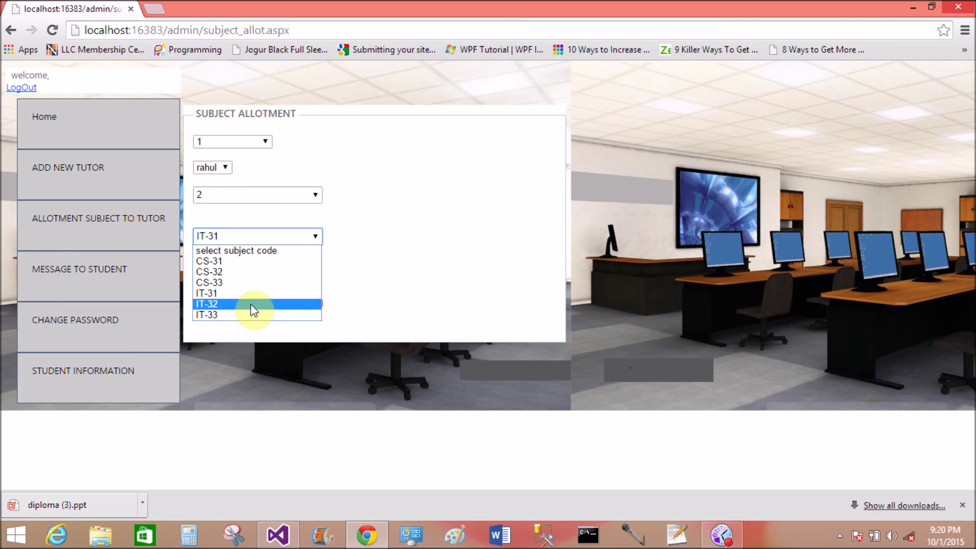
left_click(251, 304)
left_click(245, 276)
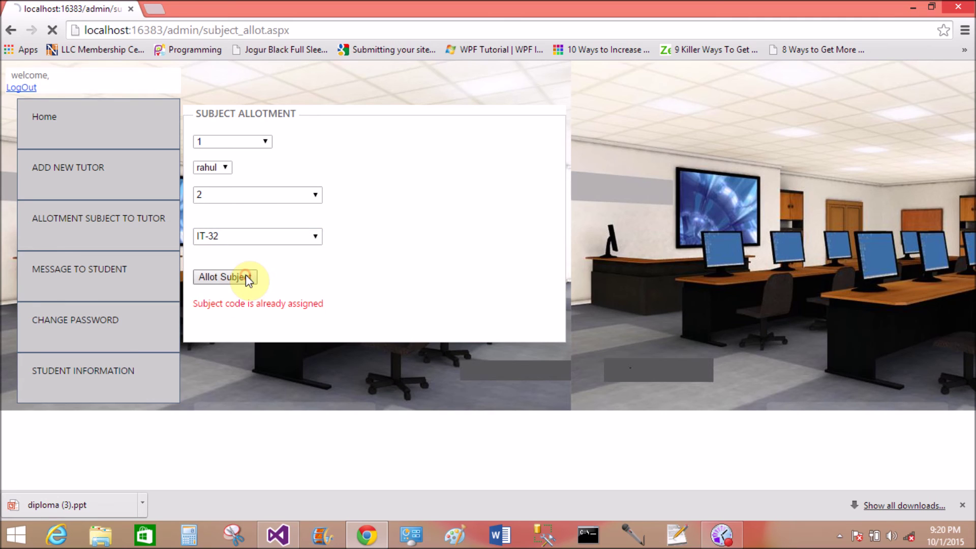
left_click(257, 242)
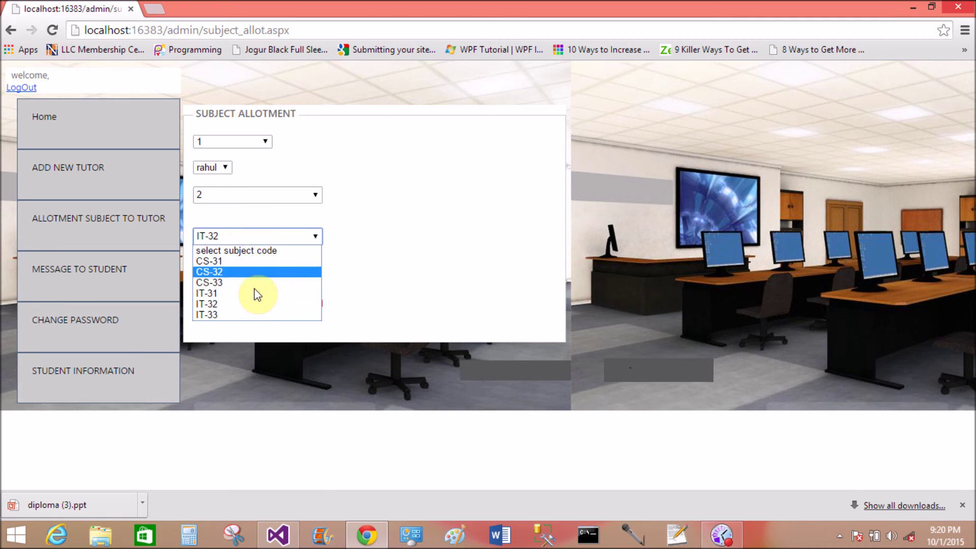
left_click(253, 314)
left_click(223, 277)
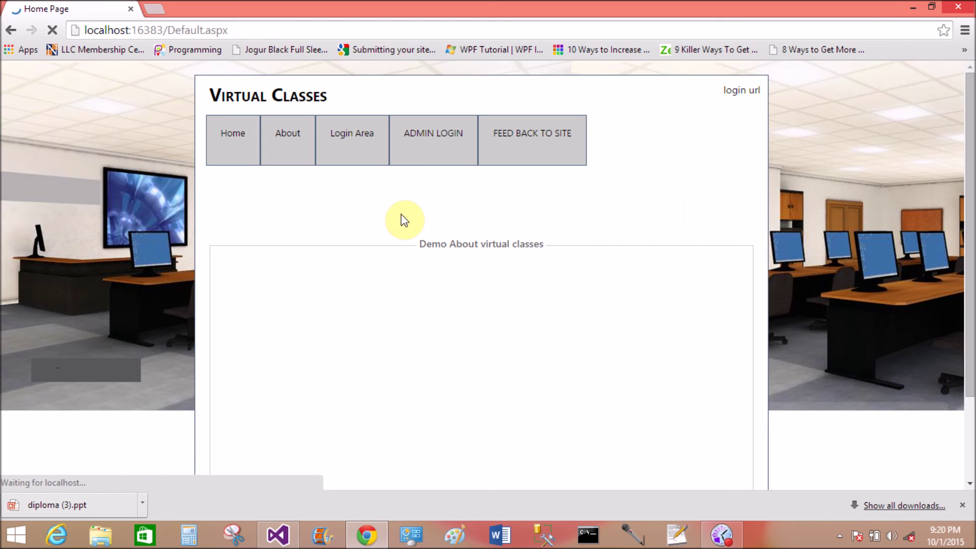
Log in as tutor, confirm IT-33 appears among the upload page's subject codes, then log out.
mouse_move(355, 153)
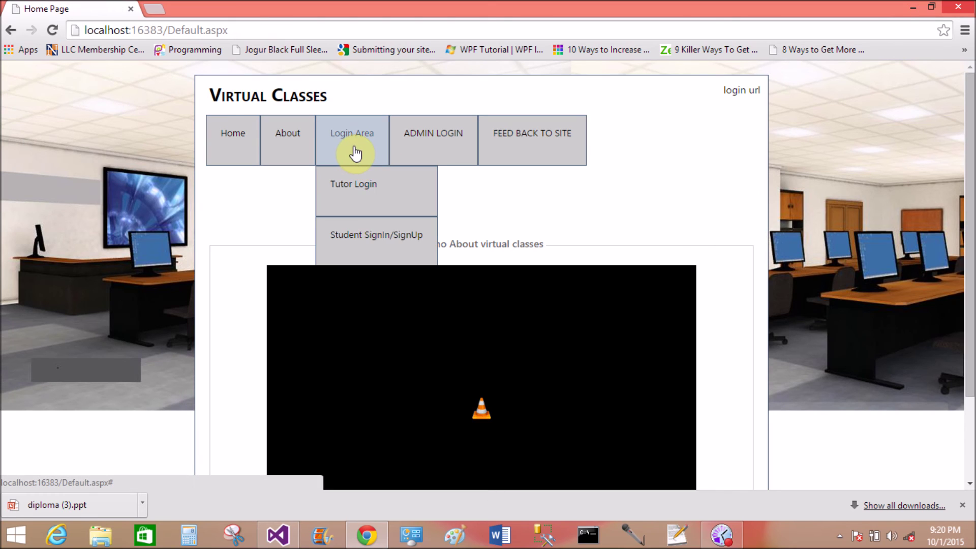
left_click(355, 191)
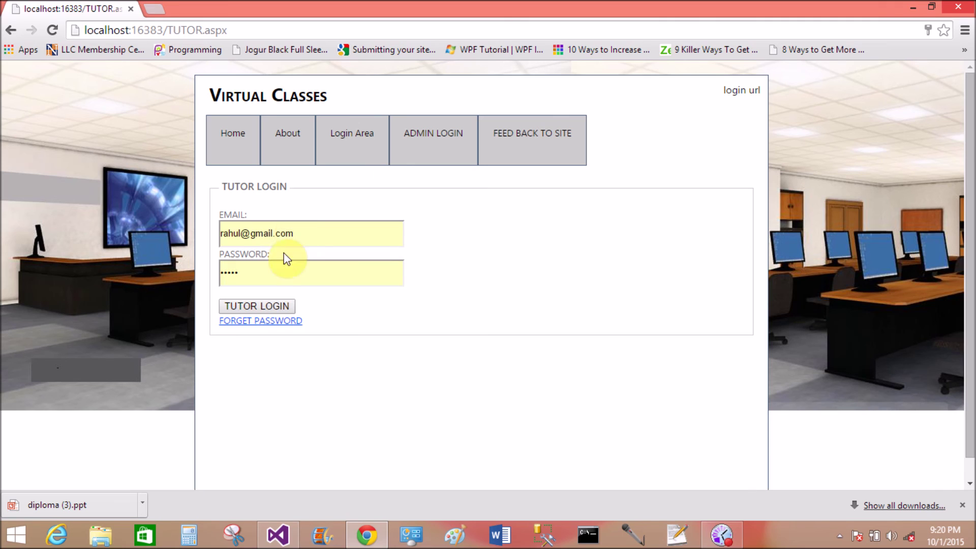
left_click(261, 306)
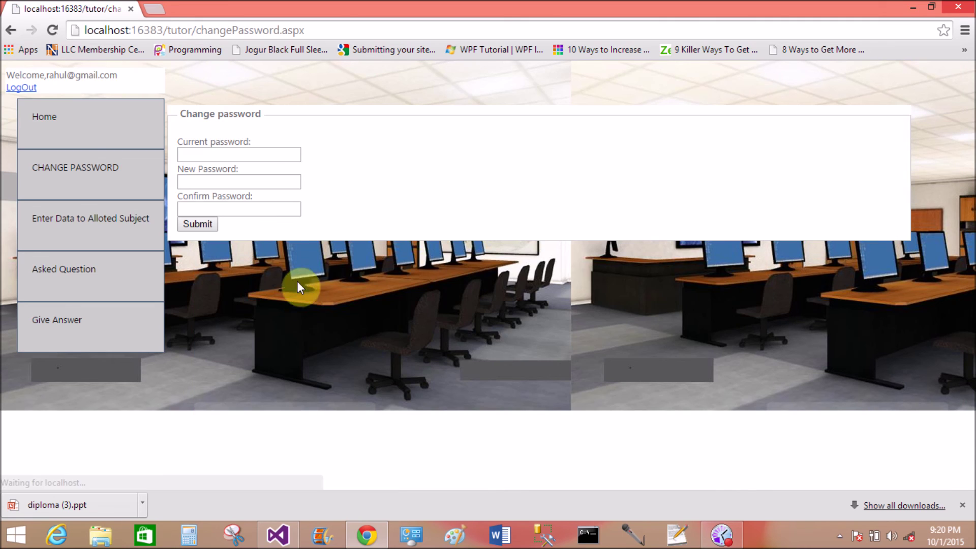
left_click(87, 239)
left_click(285, 143)
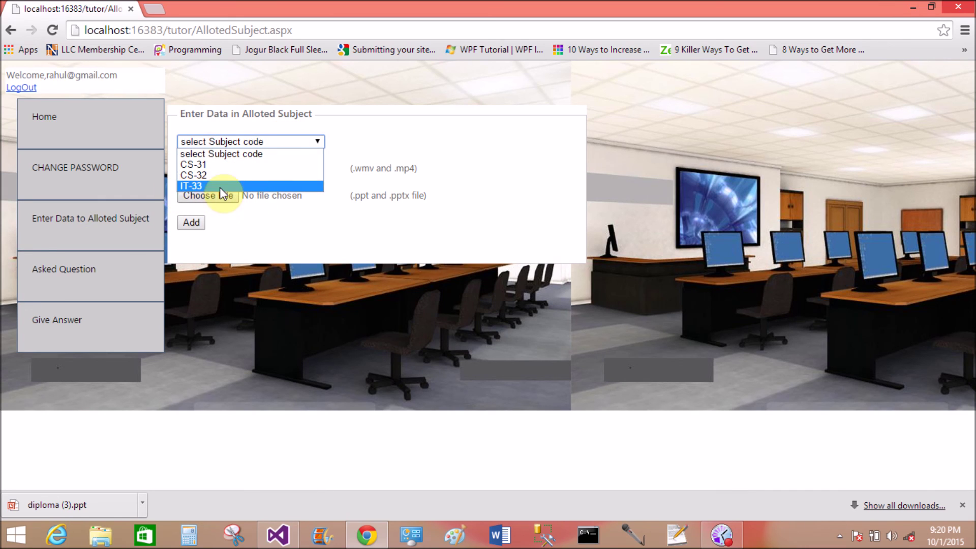
left_click(232, 250)
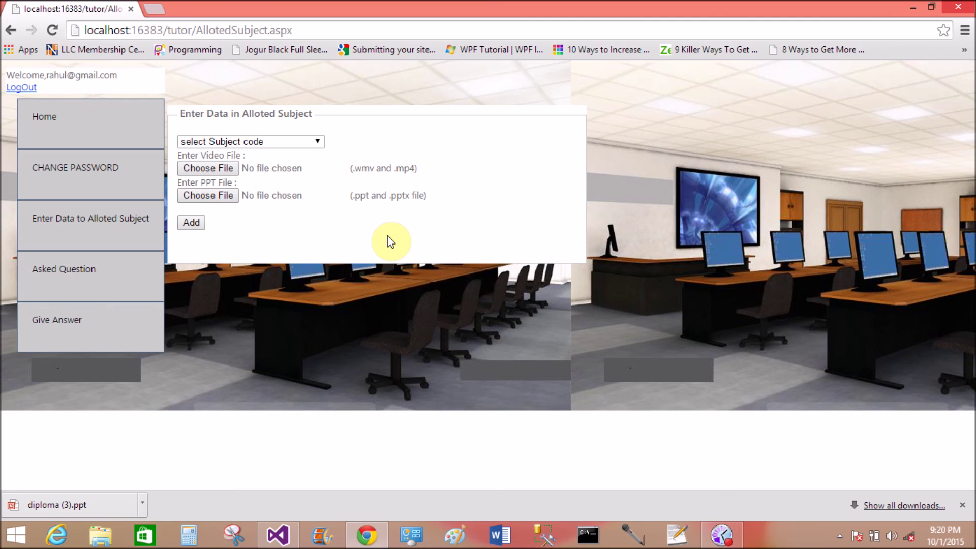
left_click(19, 88)
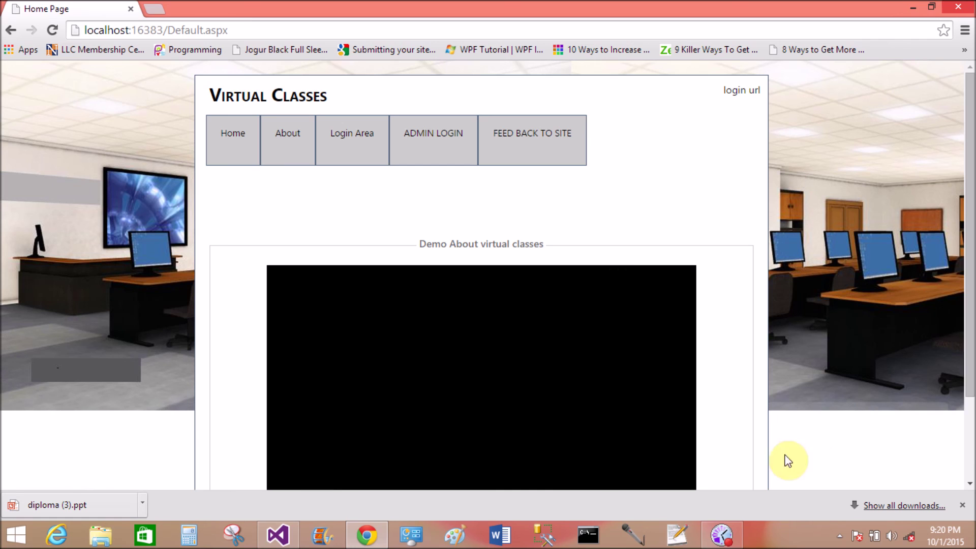
On FEED BACK TO SITE, enter 'type your mail id herer' as EMAIL and focus the feedback content.
left_click(718, 539)
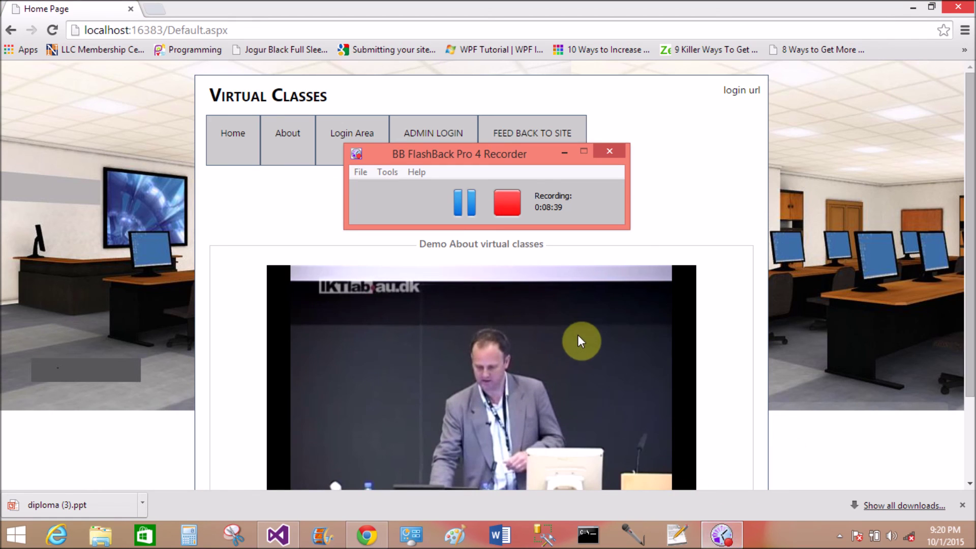
left_click(564, 155)
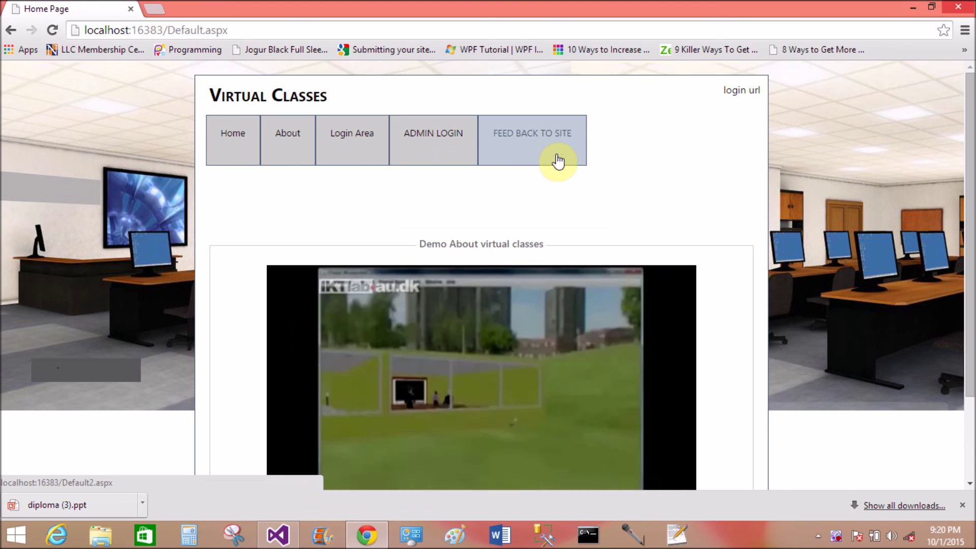
left_click(543, 148)
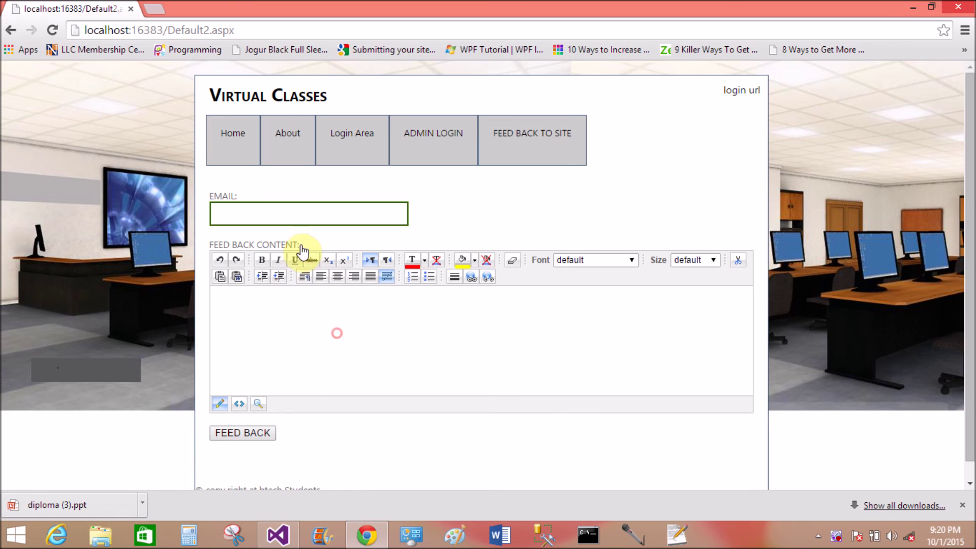
left_click(264, 211)
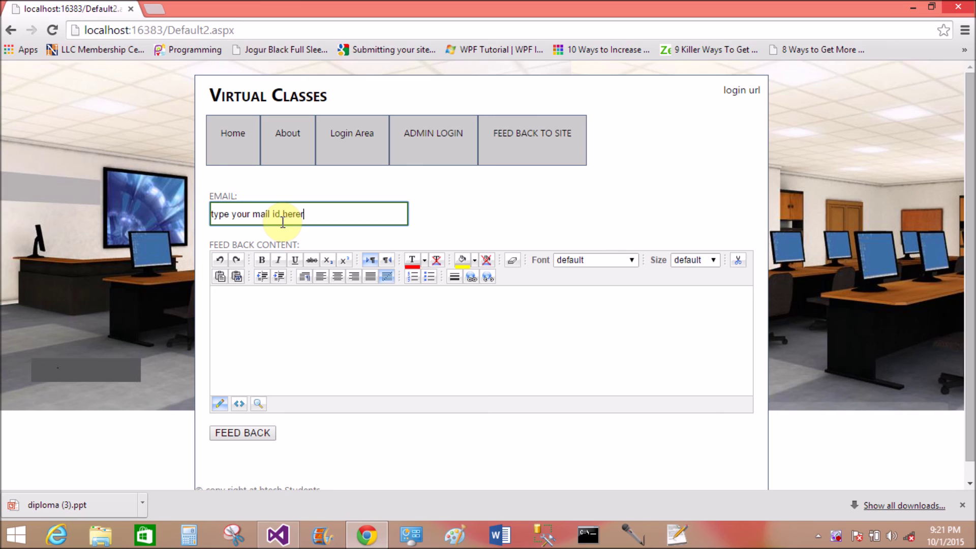
left_click(273, 335)
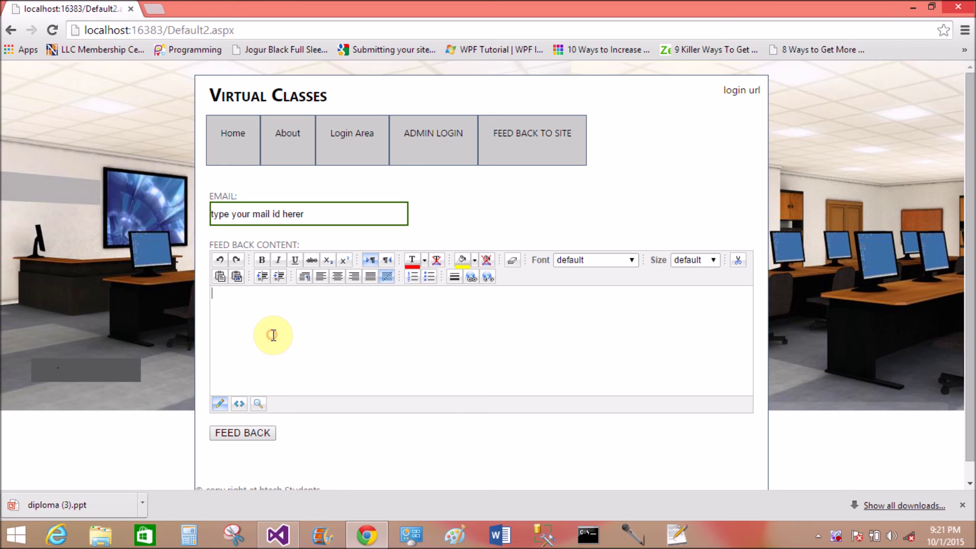